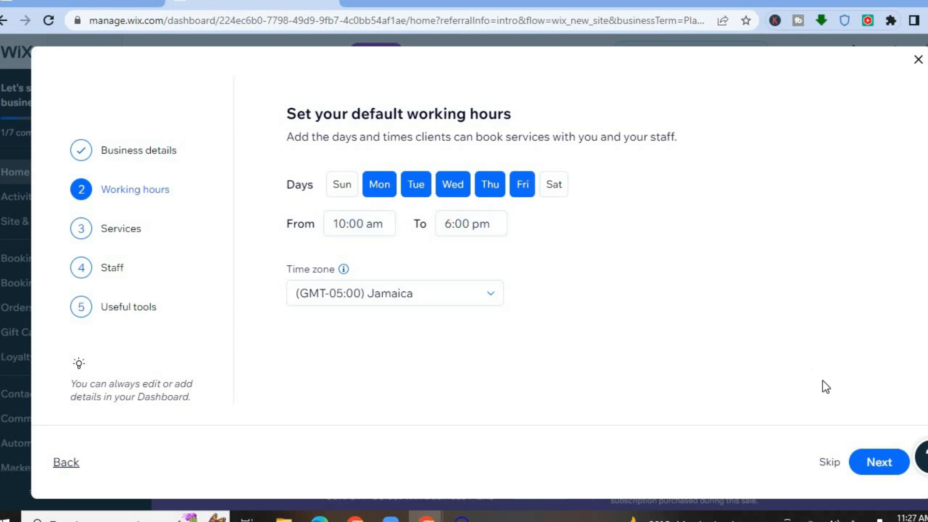
- Accept the default working hours and add the We Plan, You Plant and Porch Potting for the Holidays services
{"action": "left_click", "coordinate": [876, 467]}
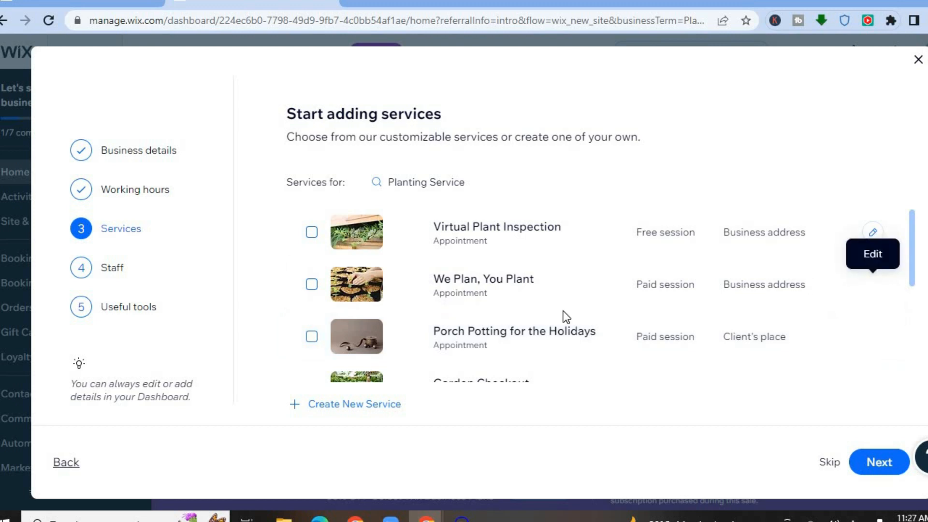
{"action": "left_click", "coordinate": [312, 337]}
{"action": "left_click", "coordinate": [312, 285]}
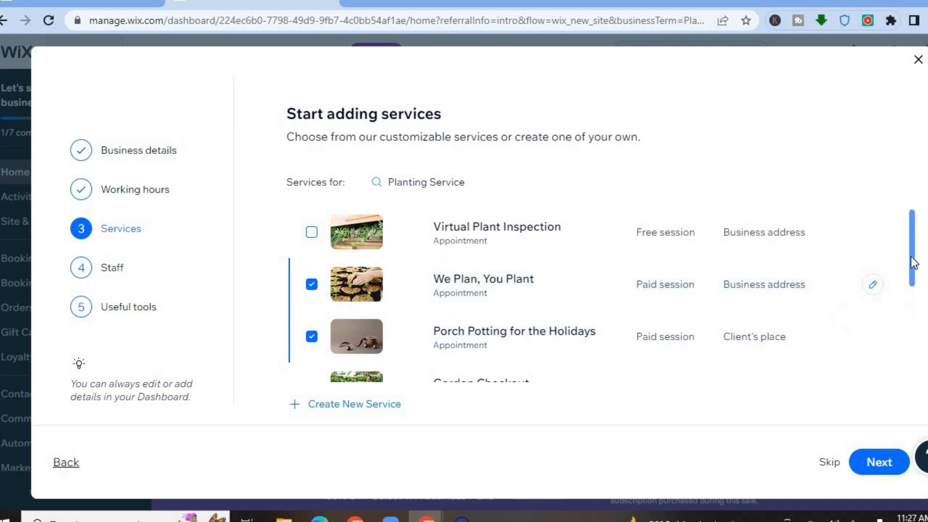
{"action": "scroll", "coordinate": [911, 338], "scroll_direction": "down", "scroll_amount": 2}
{"action": "scroll", "coordinate": [912, 352], "scroll_direction": "down", "scroll_amount": 3}
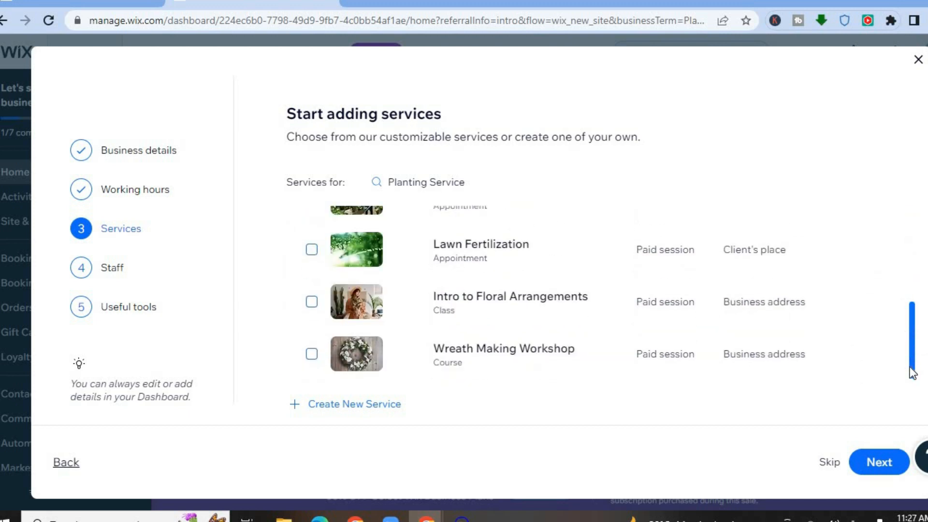
{"action": "mouse_move", "coordinate": [910, 363]}
{"action": "left_mouse_down"}
{"action": "mouse_move", "coordinate": [912, 312]}
{"action": "mouse_move", "coordinate": [908, 362]}
{"action": "left_mouse_up"}
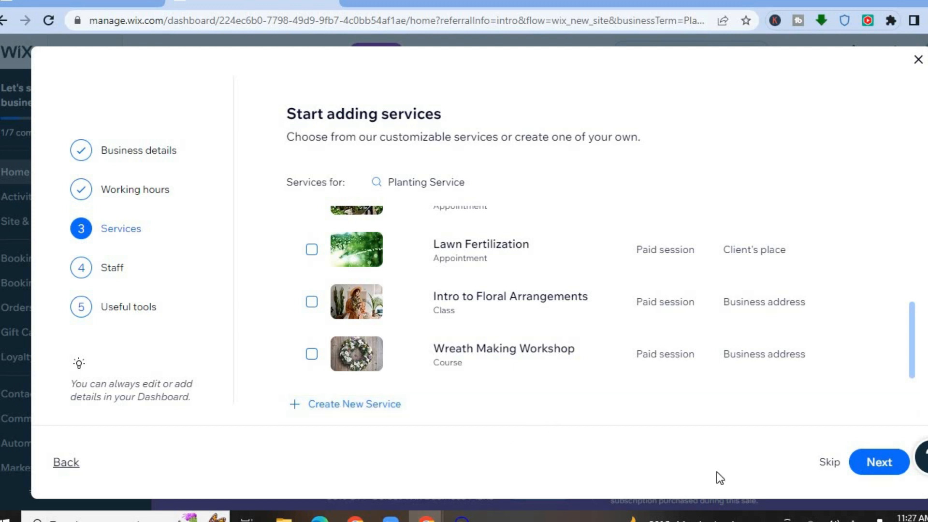
{"action": "left_click", "coordinate": [870, 468]}
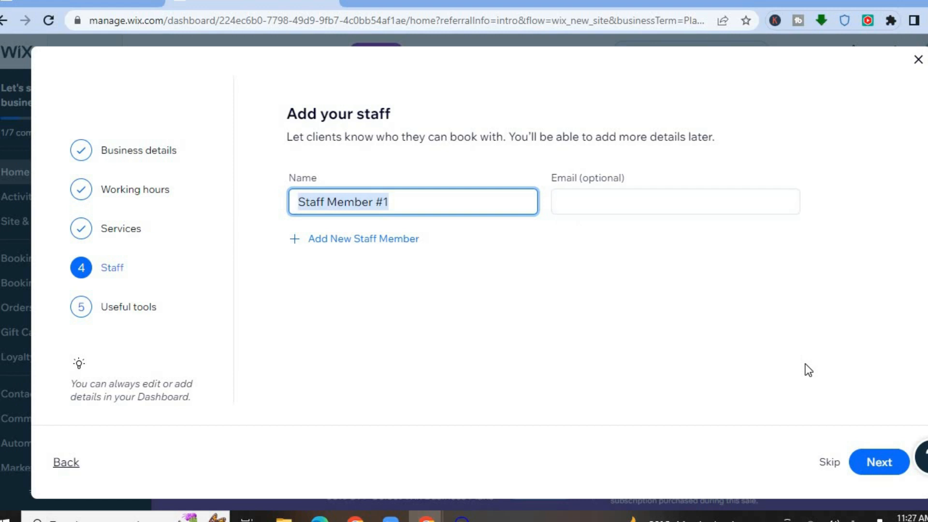
- Keep the default staff entry, choose online and in-person payments as useful tools, and continue to the dashboard
{"action": "left_click", "coordinate": [872, 464]}
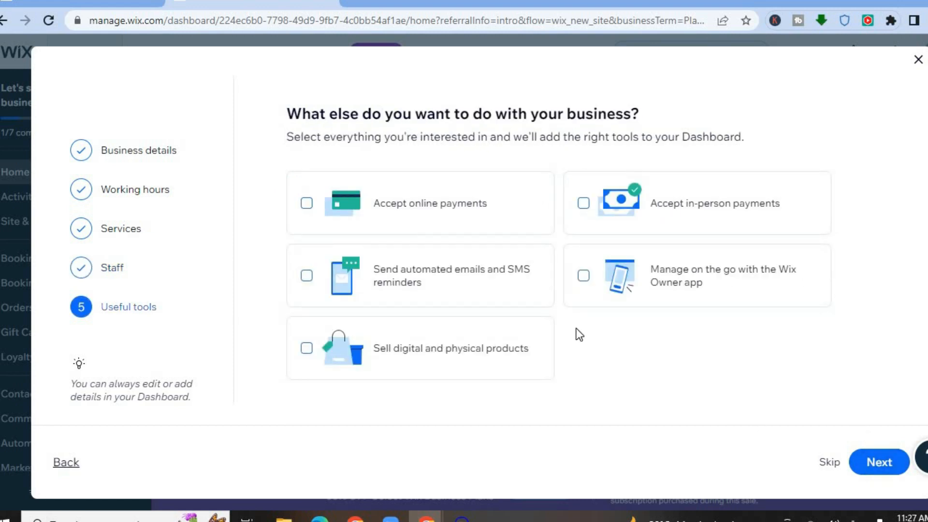
{"action": "left_click", "coordinate": [315, 211]}
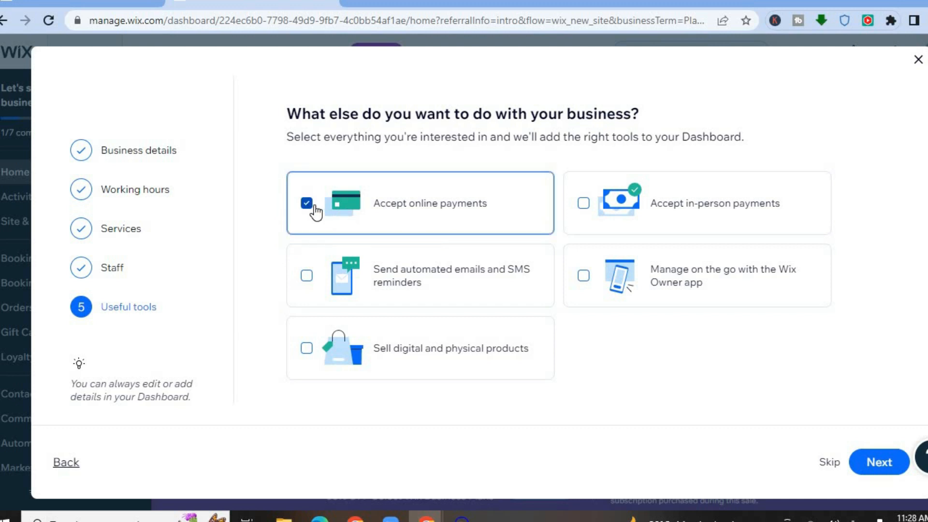
{"action": "left_click", "coordinate": [583, 205]}
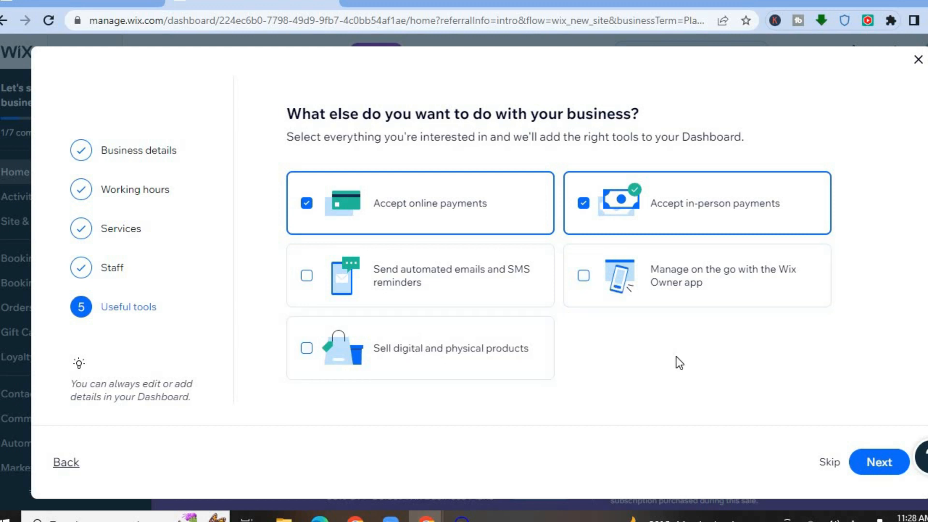
{"action": "left_click", "coordinate": [877, 464]}
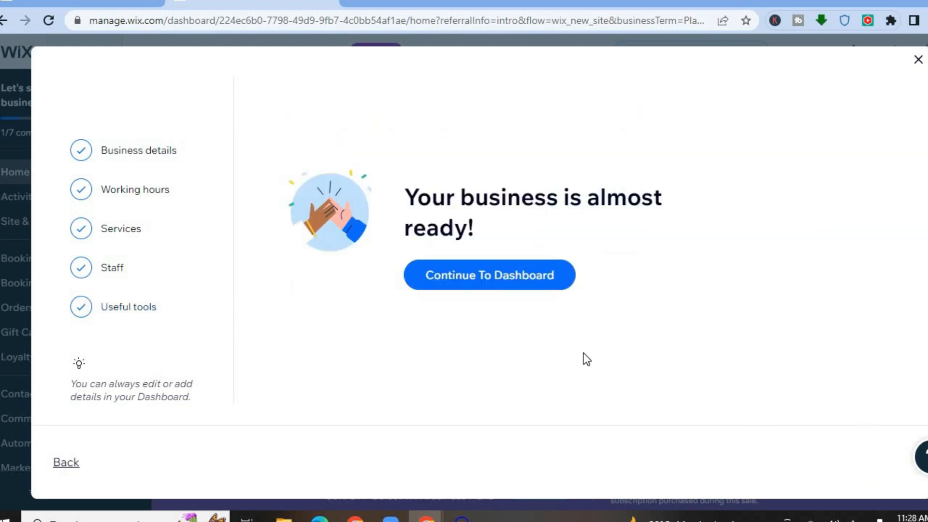
{"action": "left_click", "coordinate": [503, 274]}
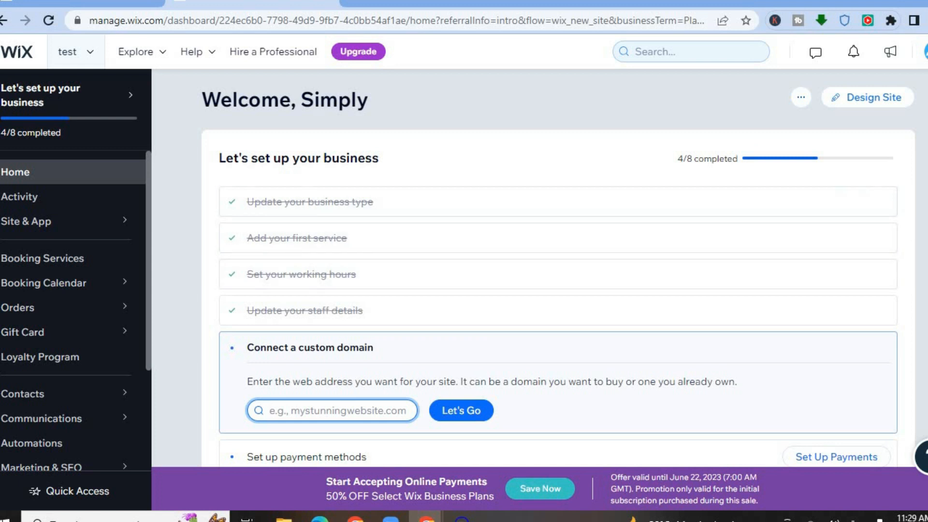
- Open the payment methods setup from the business checklist and dismiss the business location prompt
{"action": "scroll", "coordinate": [558, 268], "scroll_direction": "down", "scroll_amount": 3}
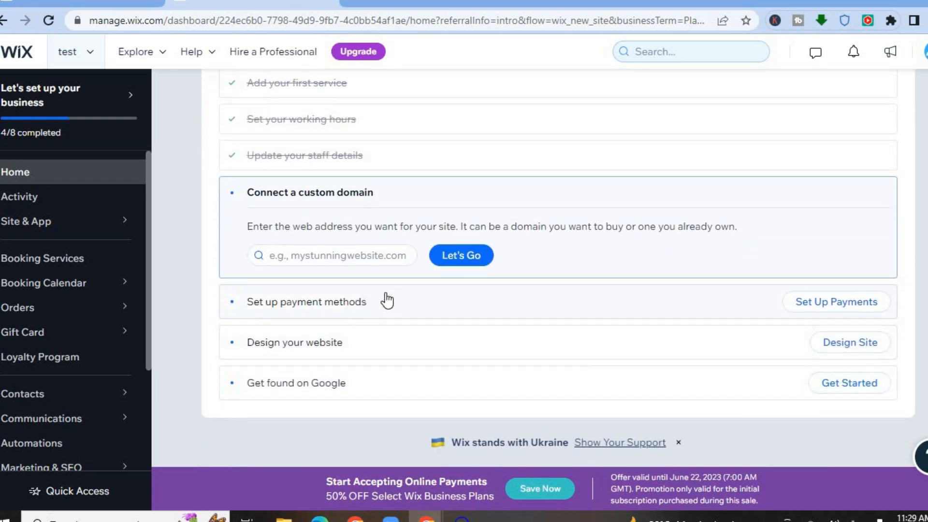
{"action": "left_click", "coordinate": [812, 302]}
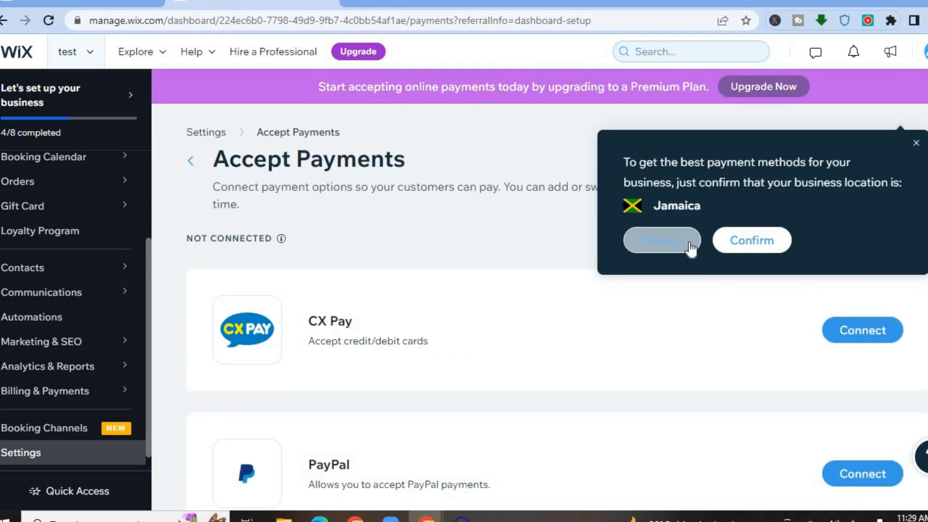
{"action": "left_click", "coordinate": [749, 321]}
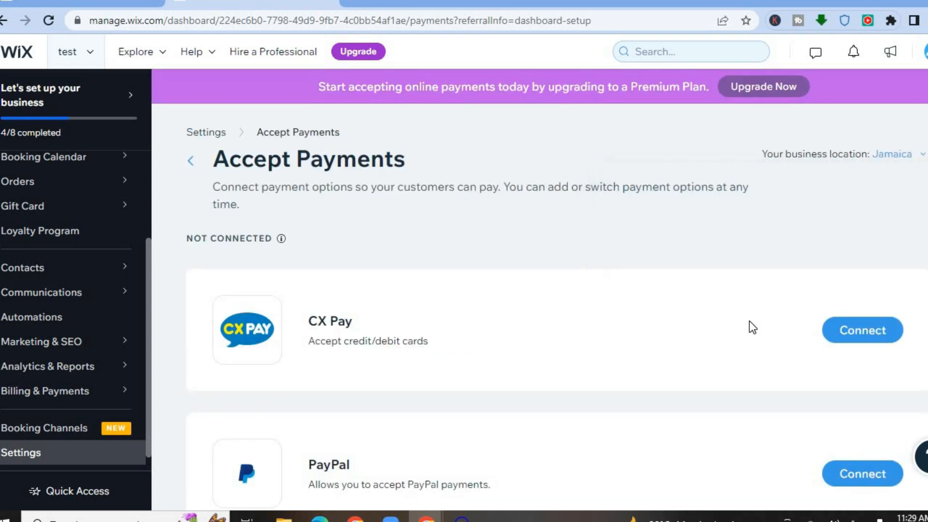
- Review the CX Pay, PayPal and Manual Payments options on the Accept Payments page
{"action": "scroll", "coordinate": [555, 309], "scroll_direction": "down", "scroll_amount": 3}
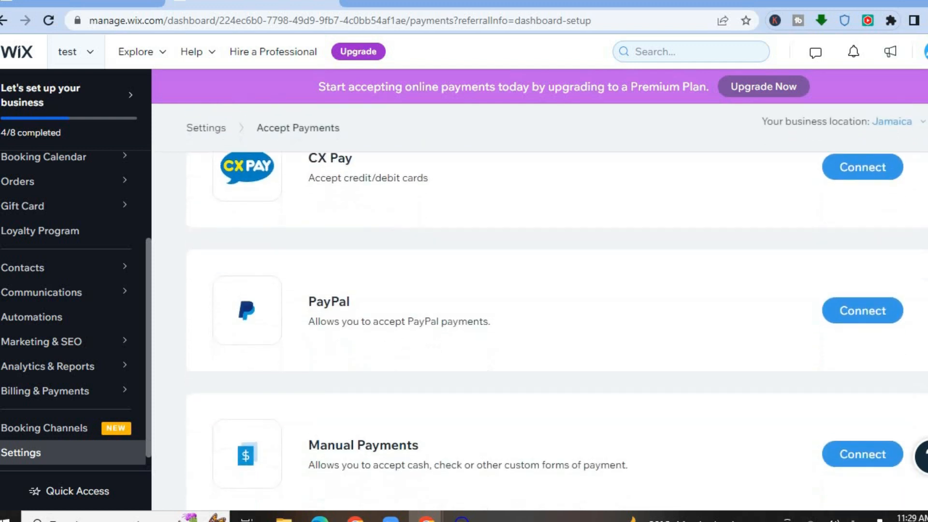
{"action": "left_click", "coordinate": [861, 298]}
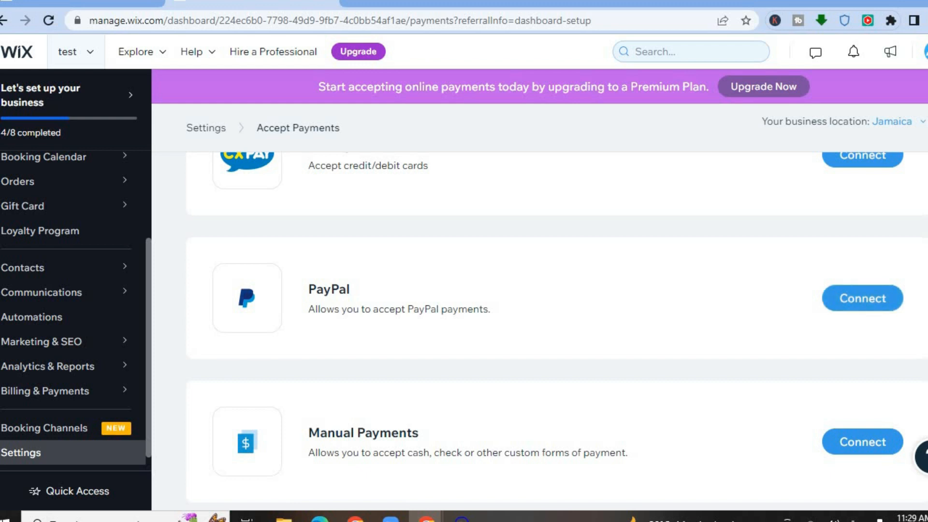
{"action": "scroll", "coordinate": [556, 326], "scroll_direction": "down", "scroll_amount": 2}
{"action": "scroll", "coordinate": [558, 428], "scroll_direction": "up", "scroll_amount": 1}
{"action": "scroll", "coordinate": [559, 428], "scroll_direction": "down", "scroll_amount": 1}
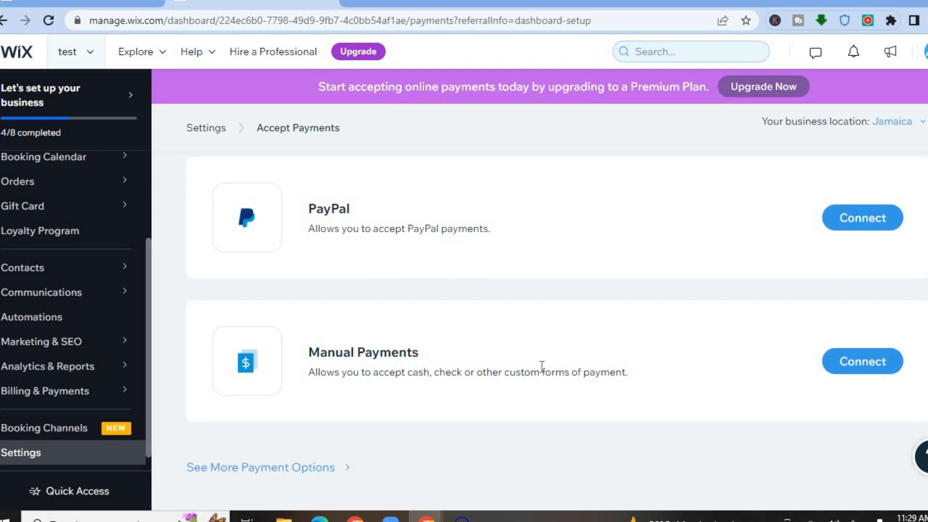
{"action": "left_click", "coordinate": [864, 363]}
{"action": "scroll", "coordinate": [556, 319], "scroll_direction": "up", "scroll_amount": 3}
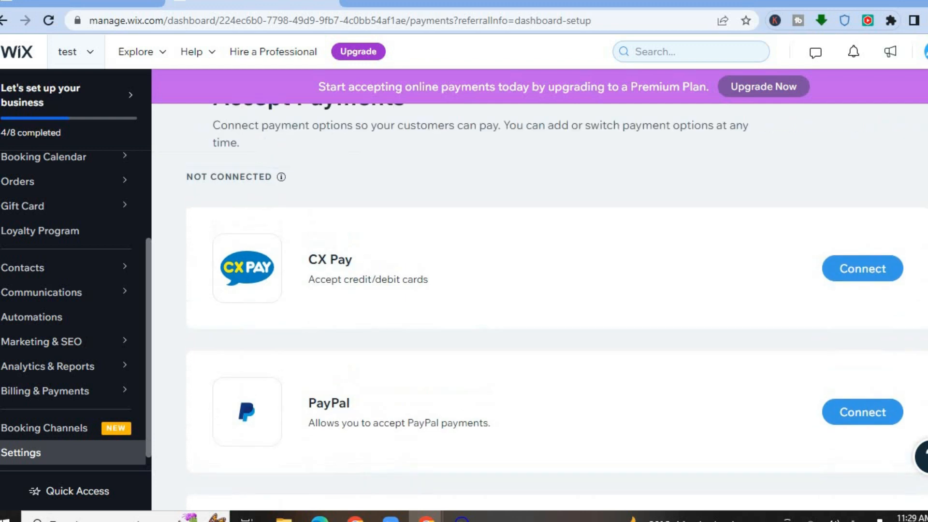
{"action": "scroll", "coordinate": [557, 319], "scroll_direction": "down", "scroll_amount": 3}
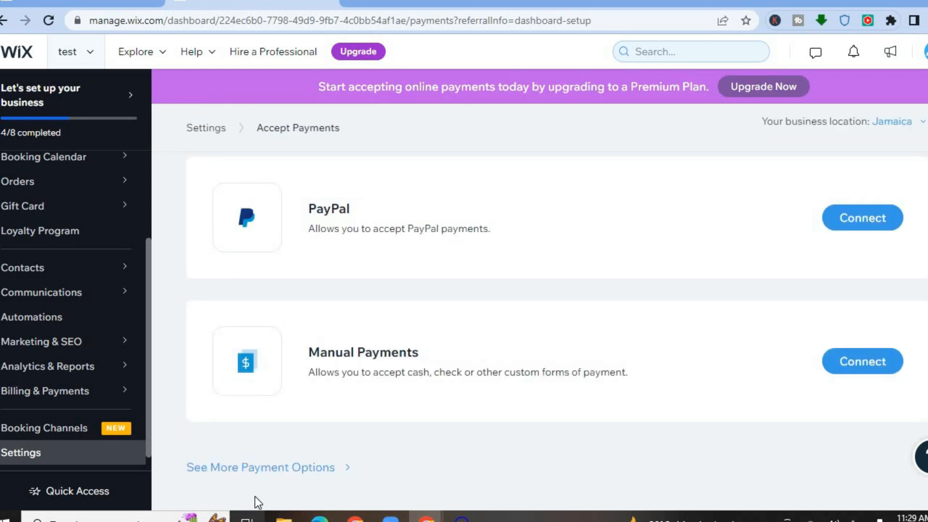
- Open the additional payment options and look through the listed providers
{"action": "left_click", "coordinate": [276, 471]}
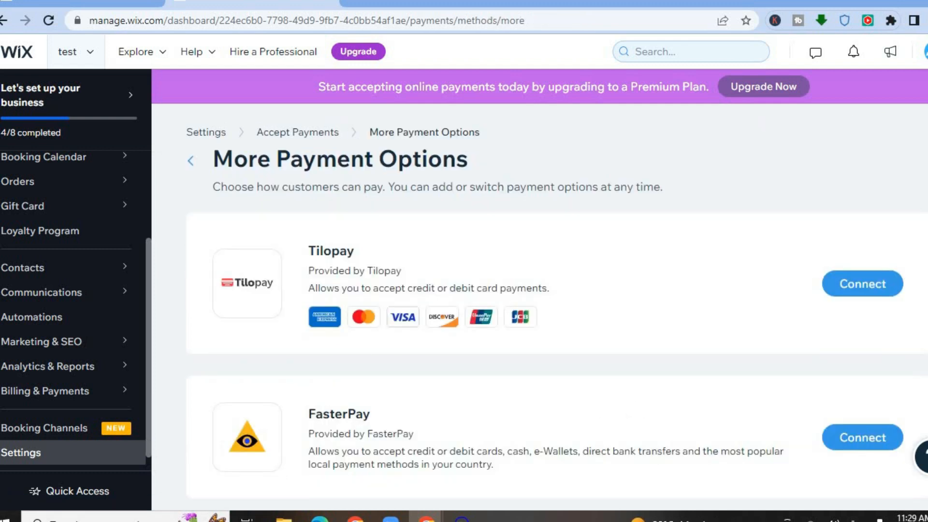
{"action": "scroll", "coordinate": [556, 309], "scroll_direction": "down", "scroll_amount": 3}
{"action": "scroll", "coordinate": [557, 309], "scroll_direction": "up", "scroll_amount": 3}
{"action": "scroll", "coordinate": [149, 173], "scroll_direction": "up", "scroll_amount": 3}
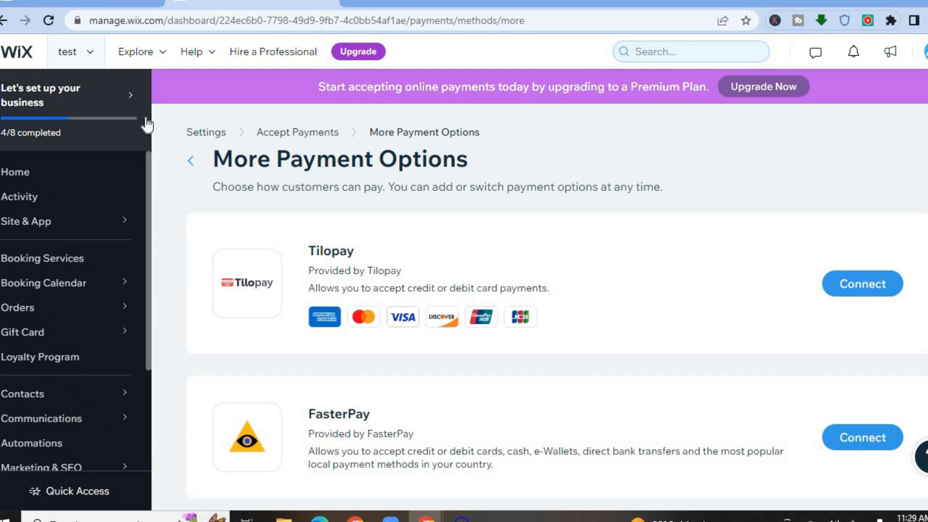
- Return to the dashboard home and start the site design by customizing a designed template
{"action": "left_click", "coordinate": [44, 174]}
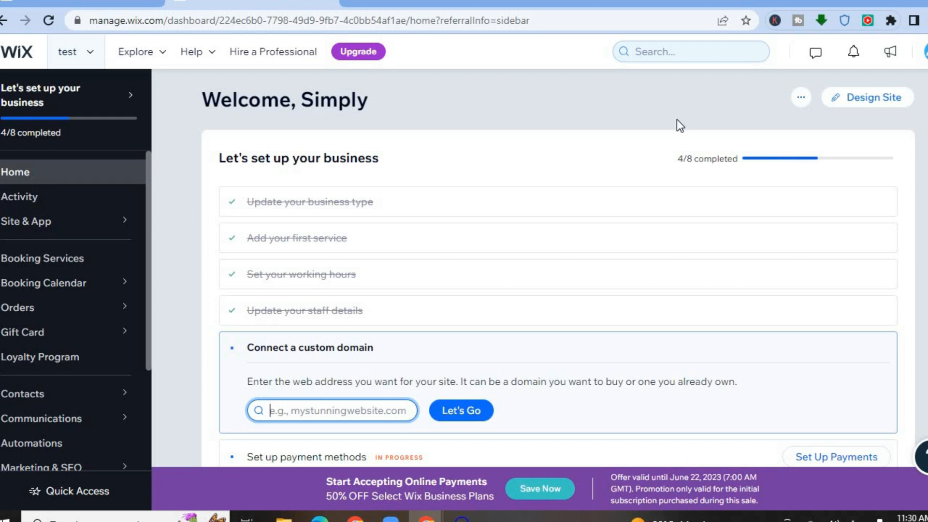
{"action": "left_click", "coordinate": [855, 99]}
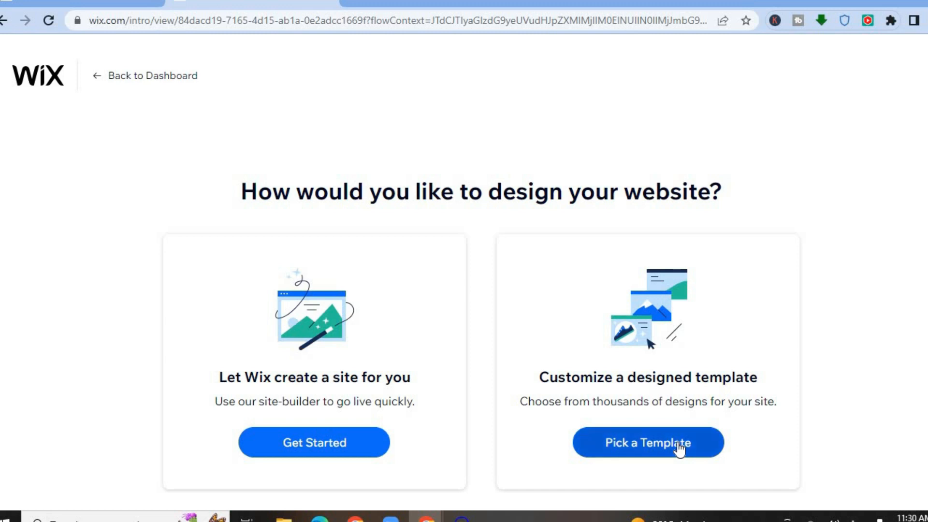
{"action": "left_click", "coordinate": [679, 447]}
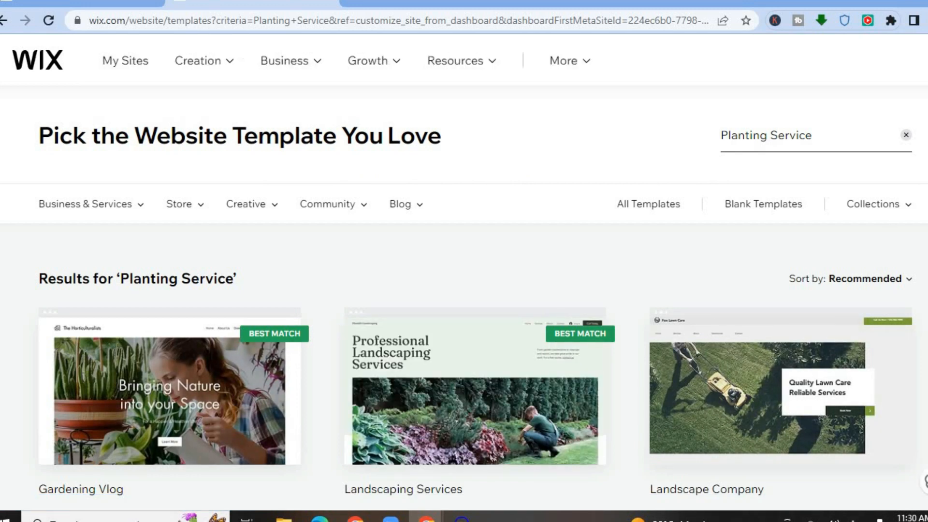
- Browse the Planting Service templates and open the Landscaping Services template for editing
{"action": "scroll", "coordinate": [464, 278], "scroll_direction": "down", "scroll_amount": 3}
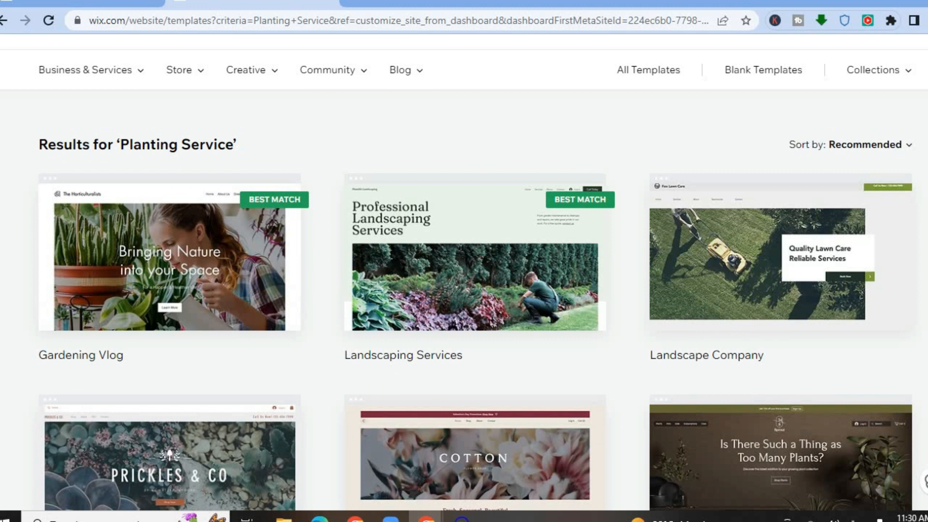
{"action": "scroll", "coordinate": [464, 279], "scroll_direction": "down", "scroll_amount": 10}
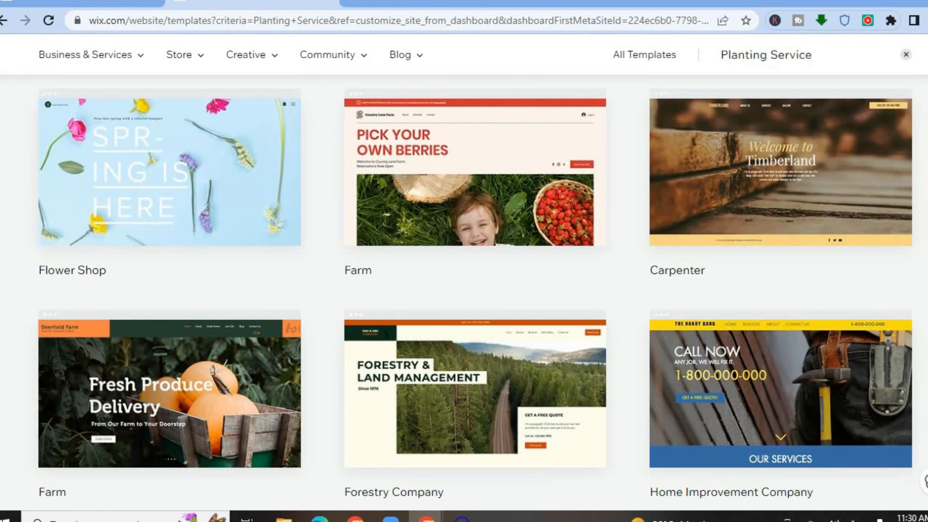
{"action": "scroll", "coordinate": [464, 290], "scroll_direction": "down", "scroll_amount": 5}
{"action": "scroll", "coordinate": [463, 290], "scroll_direction": "up", "scroll_amount": 5}
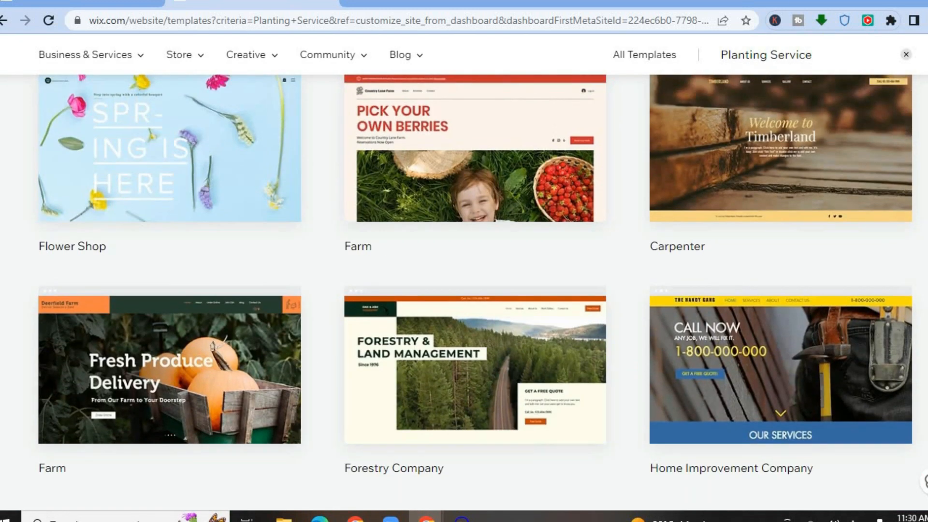
{"action": "scroll", "coordinate": [464, 290], "scroll_direction": "up", "scroll_amount": 10}
{"action": "scroll", "coordinate": [520, 265], "scroll_direction": "up", "scroll_amount": 1}
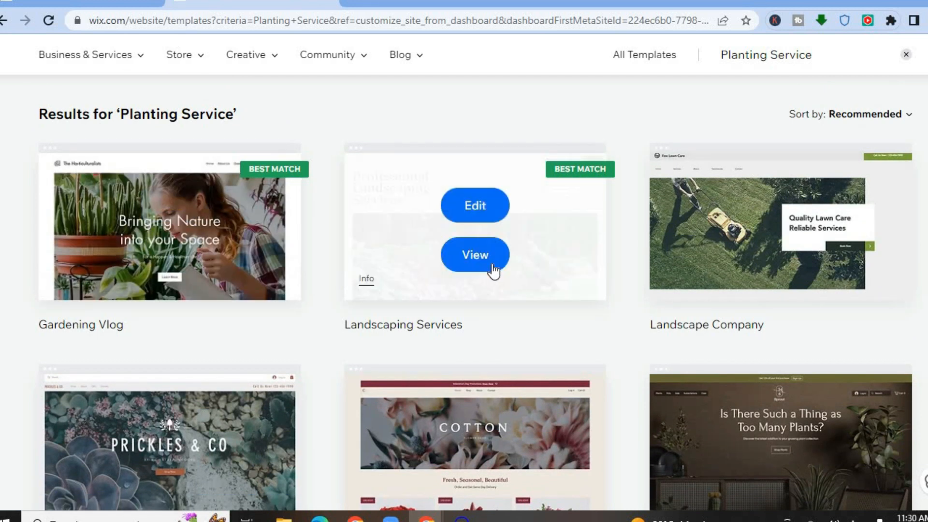
{"action": "left_click", "coordinate": [484, 214]}
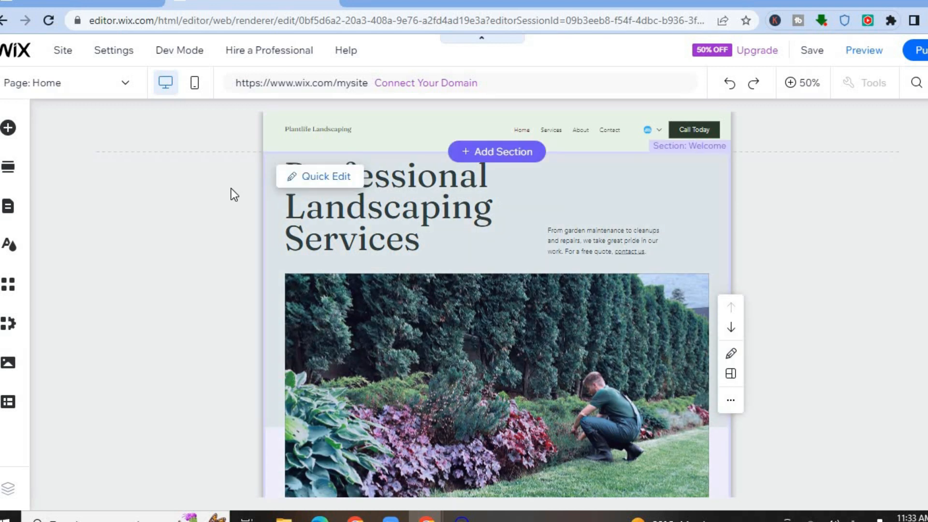
- Open the elements that can be added to the page and examine the image upload, import and free image options
{"action": "left_click", "coordinate": [9, 130]}
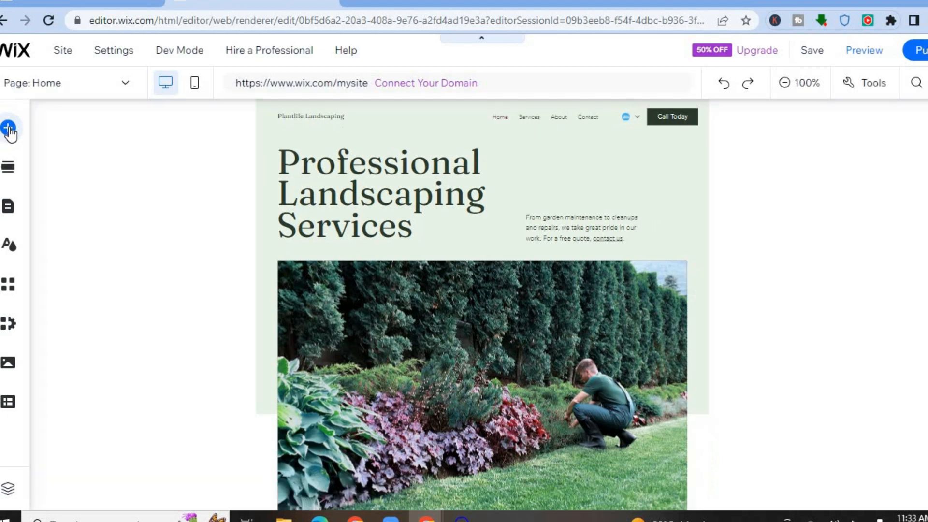
{"action": "left_click", "coordinate": [9, 129]}
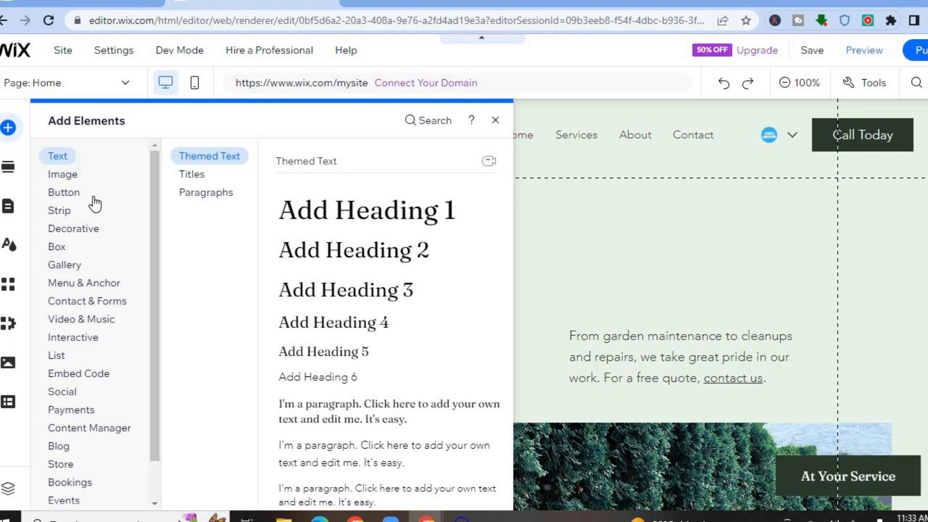
{"action": "left_click", "coordinate": [82, 177]}
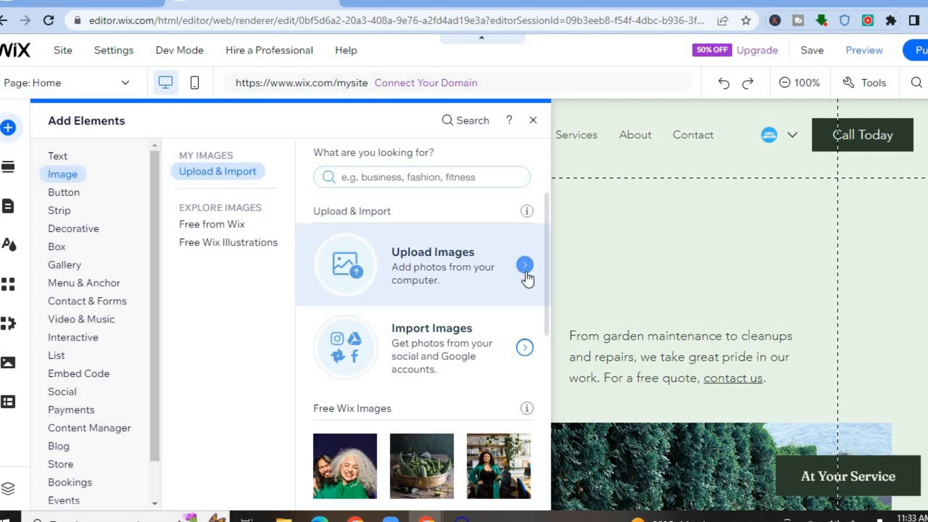
{"action": "scroll", "coordinate": [547, 321], "scroll_direction": "down", "scroll_amount": 3}
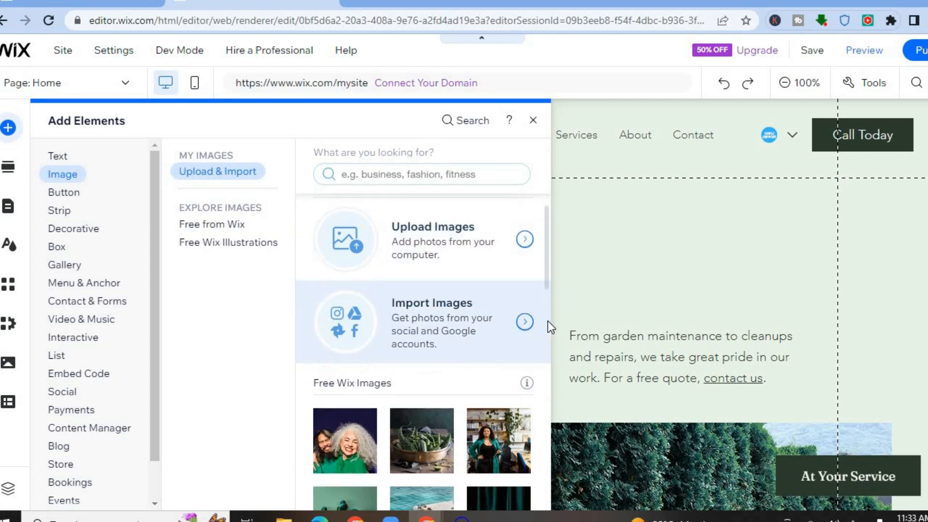
{"action": "scroll", "coordinate": [543, 290], "scroll_direction": "up", "scroll_amount": 3}
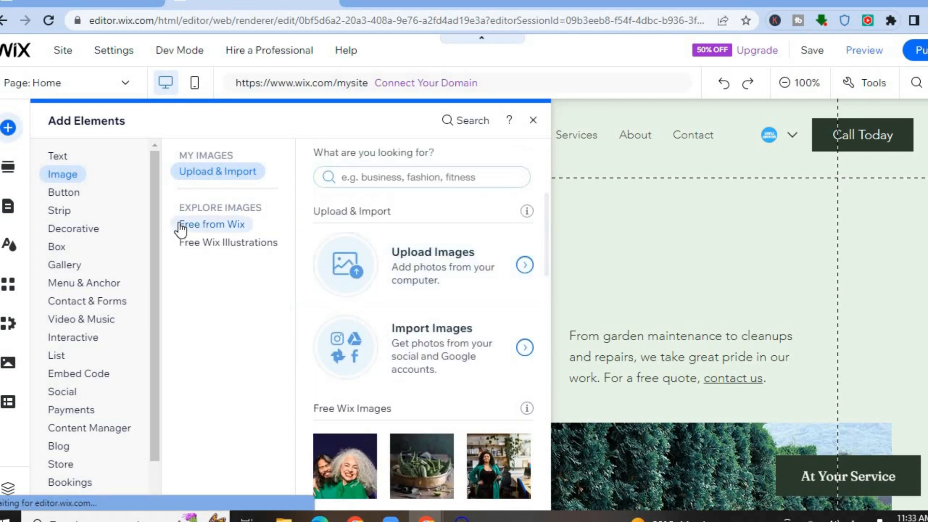
- Examine the button designs that can be added to the page, closing the media upload and file chooser windows and the element list
{"action": "left_click", "coordinate": [53, 192]}
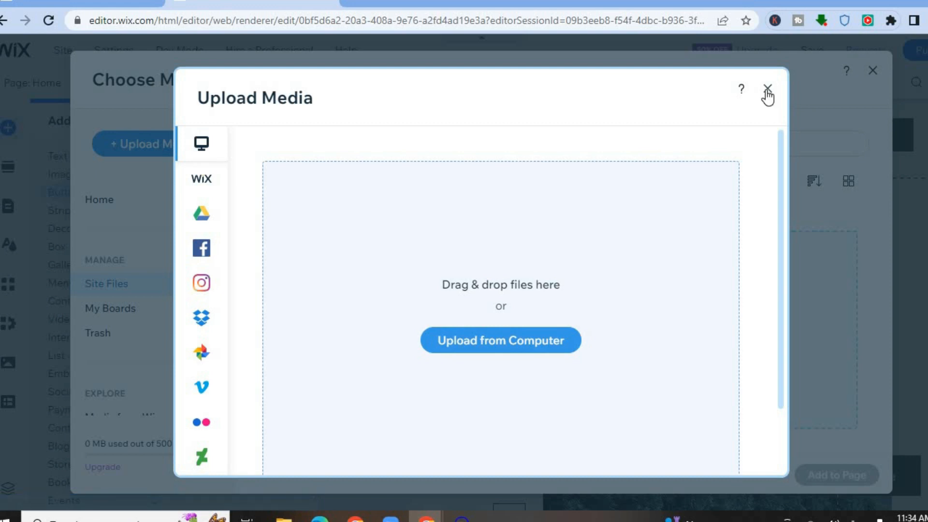
{"action": "left_click", "coordinate": [767, 90]}
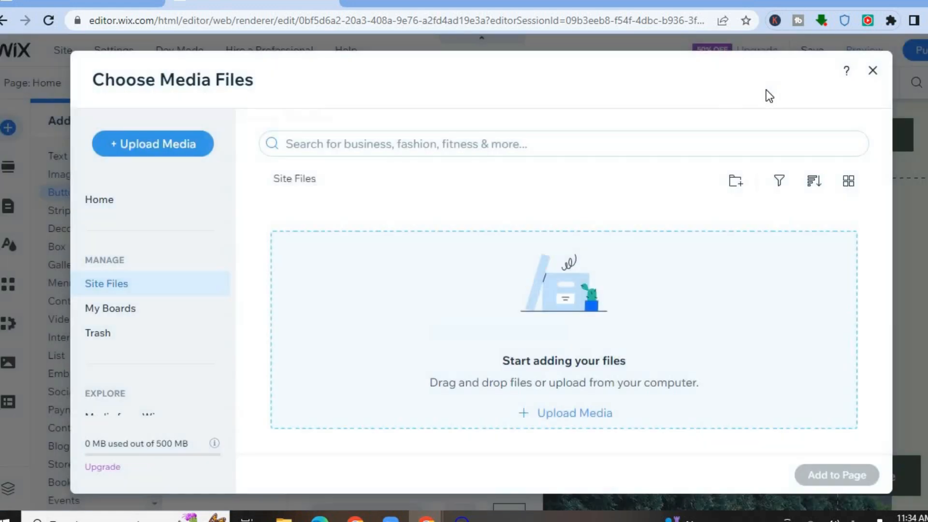
{"action": "left_click", "coordinate": [875, 76]}
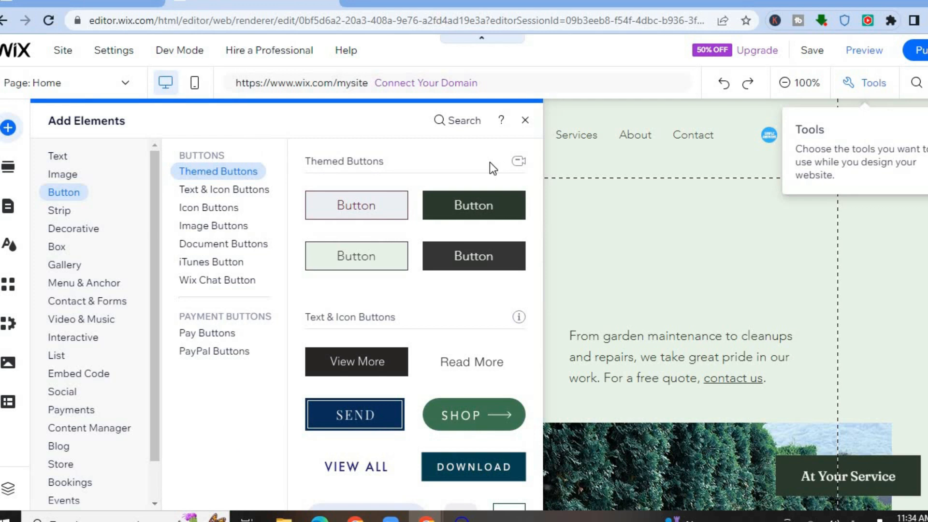
{"action": "left_click", "coordinate": [525, 121]}
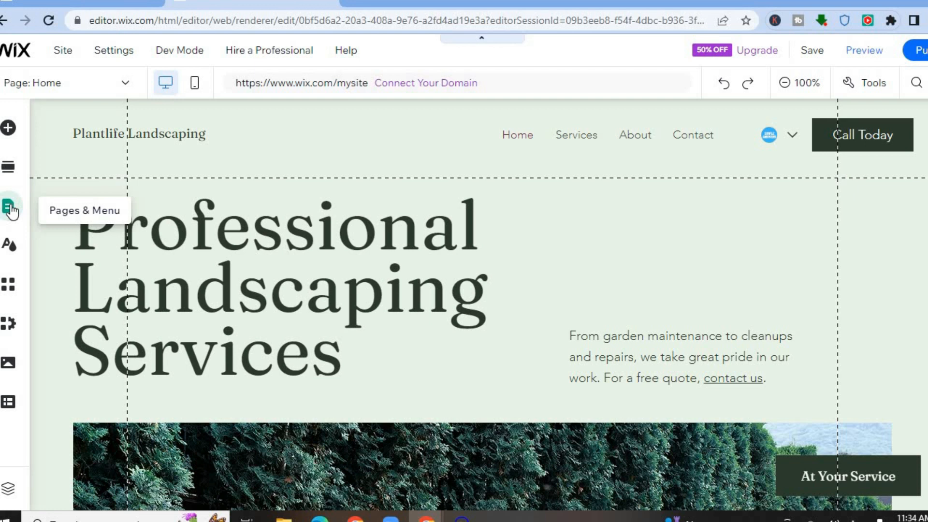
- Open the Services page from the site's page list and review the signup and login, bookings and members area pages
{"action": "left_click", "coordinate": [11, 210]}
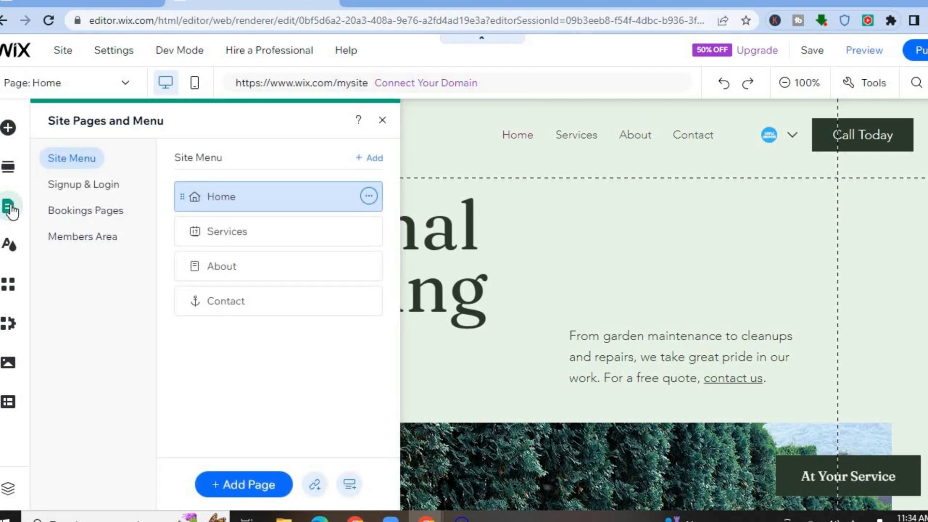
{"action": "left_click", "coordinate": [243, 232]}
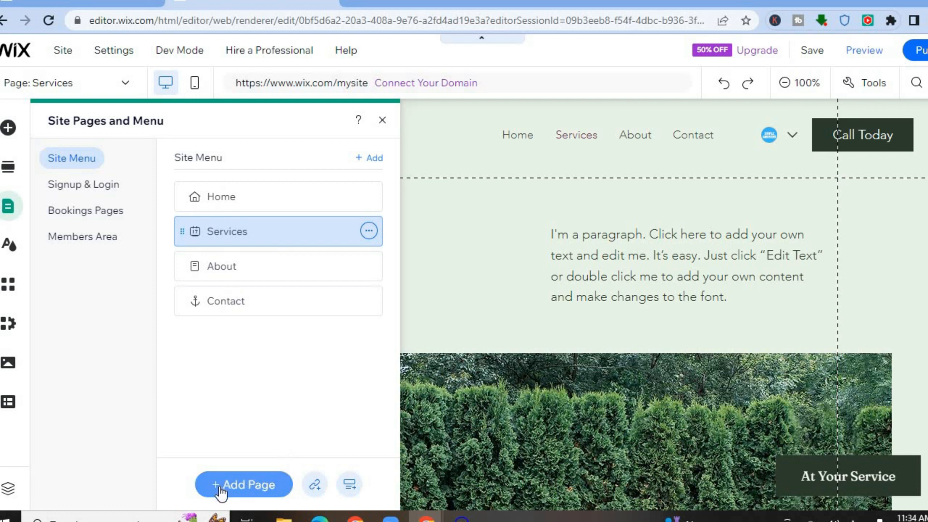
{"action": "left_click", "coordinate": [97, 195]}
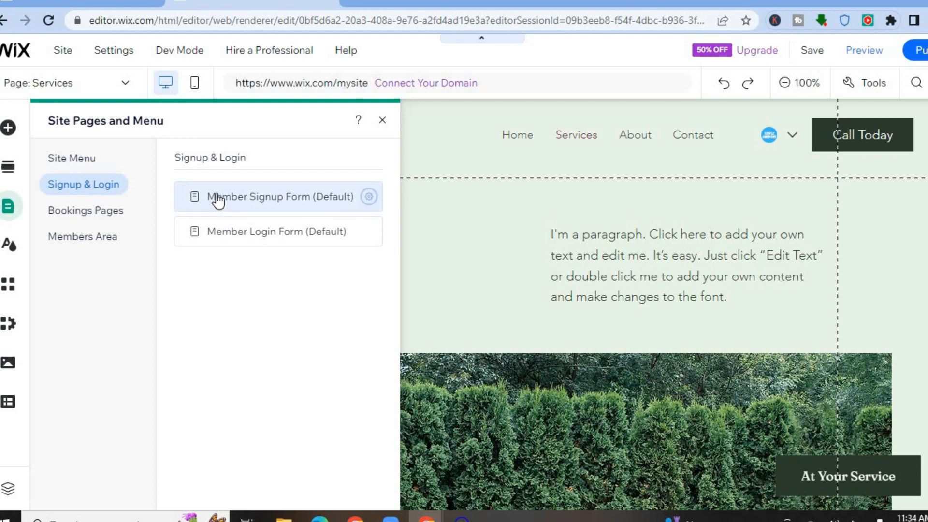
{"action": "left_click", "coordinate": [76, 221]}
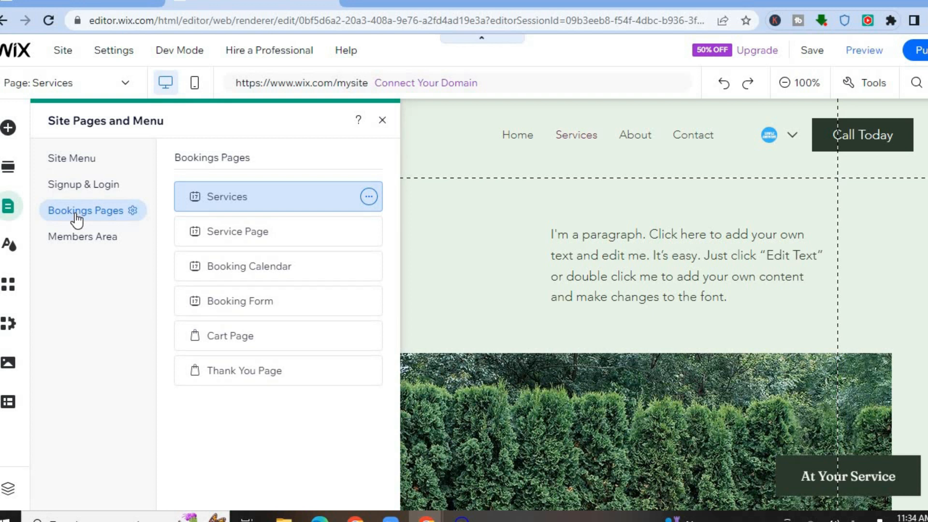
{"action": "left_click", "coordinate": [99, 246]}
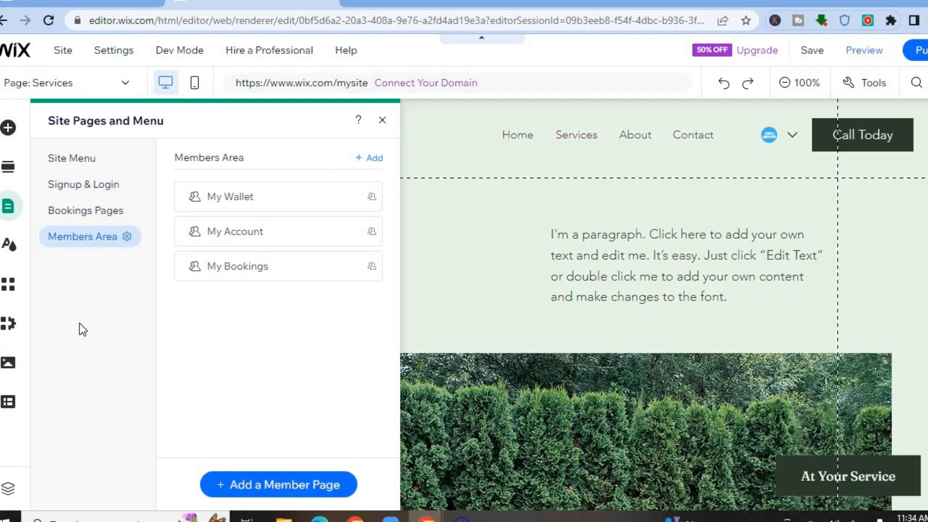
- Try the Retro vibrant theme on the site, restore the original site theme and close the design settings
{"action": "left_click", "coordinate": [9, 251]}
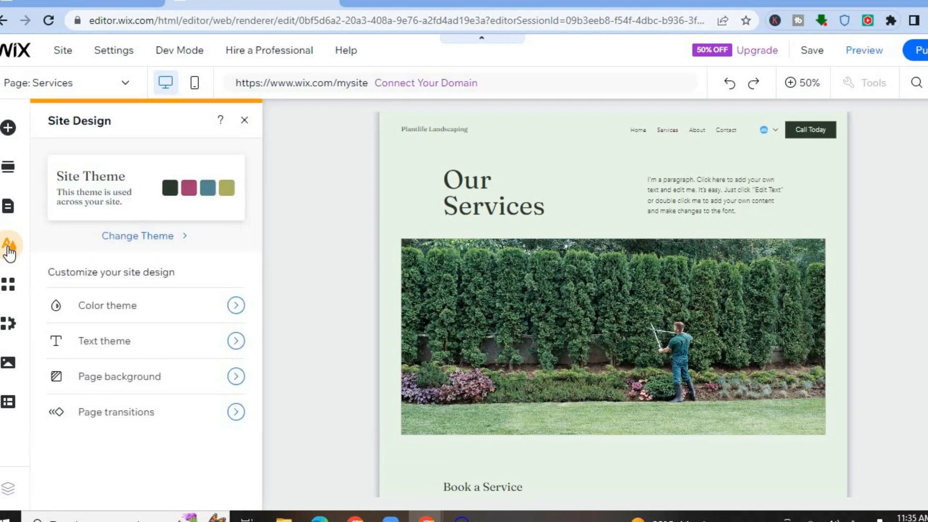
{"action": "left_click", "coordinate": [156, 236]}
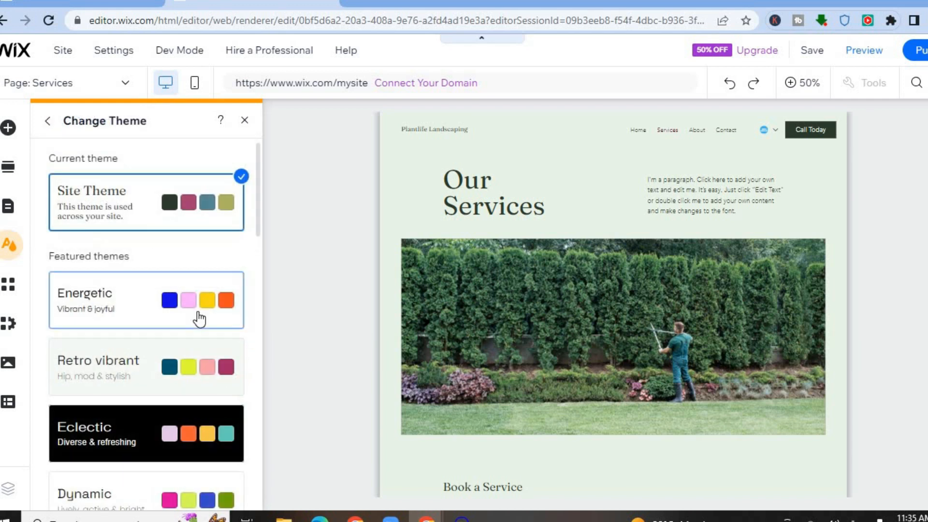
{"action": "left_click", "coordinate": [205, 372]}
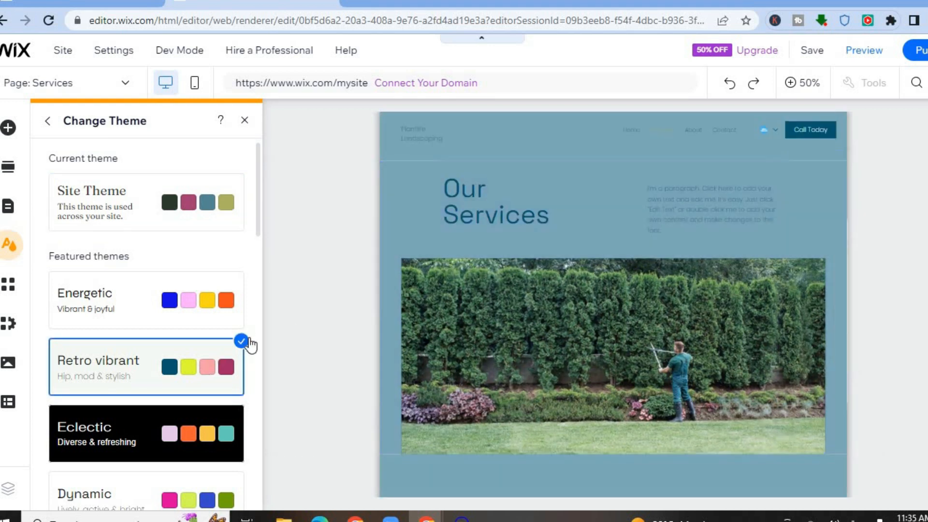
{"action": "left_click", "coordinate": [170, 203]}
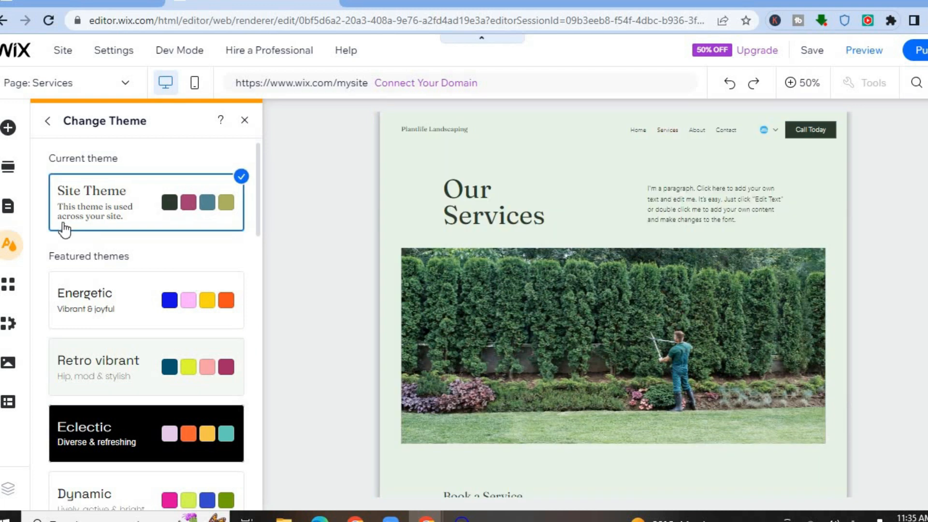
{"action": "left_click", "coordinate": [47, 122]}
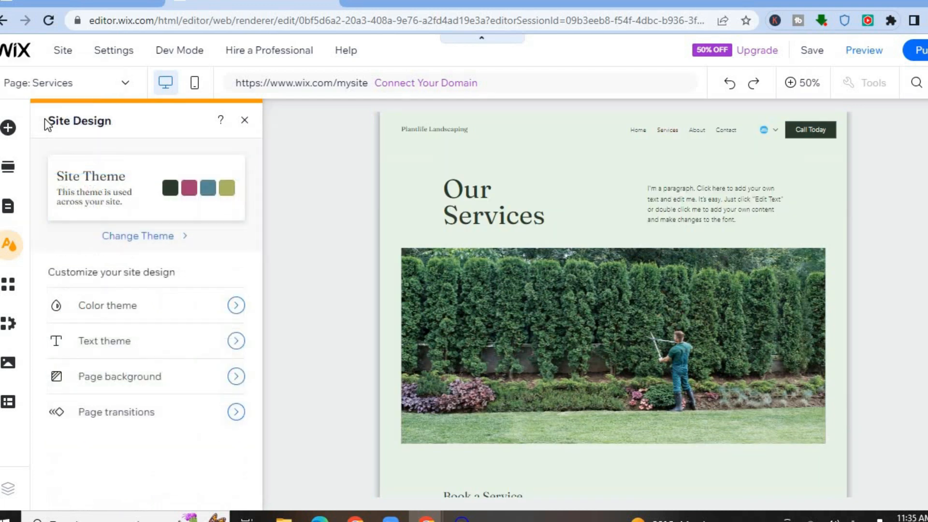
{"action": "left_click", "coordinate": [244, 122]}
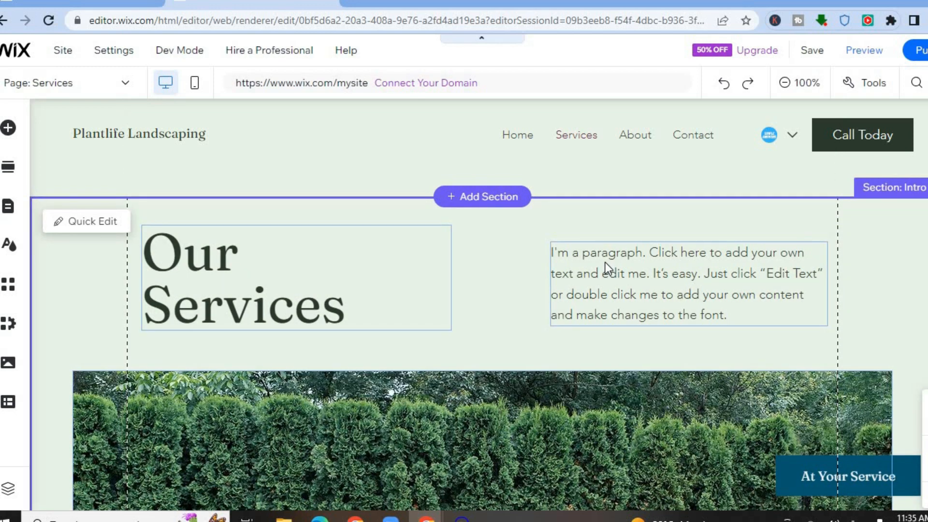
- Replace the placeholder paragraph beside the Our Services heading with "hello" and close the text settings
{"action": "left_click", "coordinate": [732, 313]}
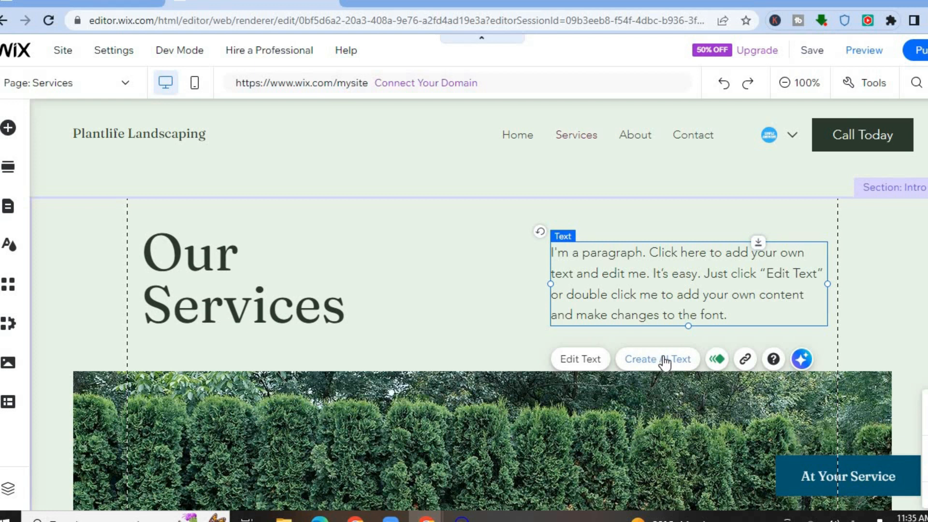
{"action": "left_click", "coordinate": [580, 359]}
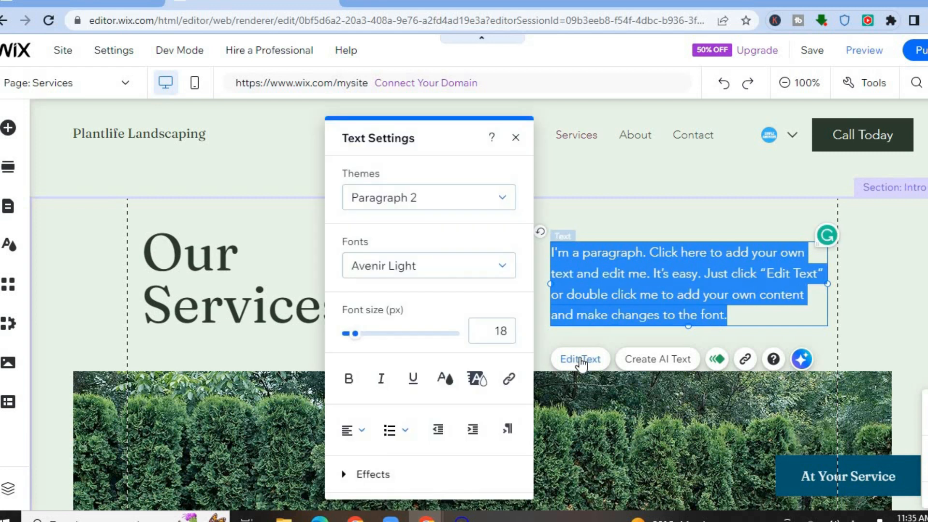
{"action": "type", "text": "hello"}
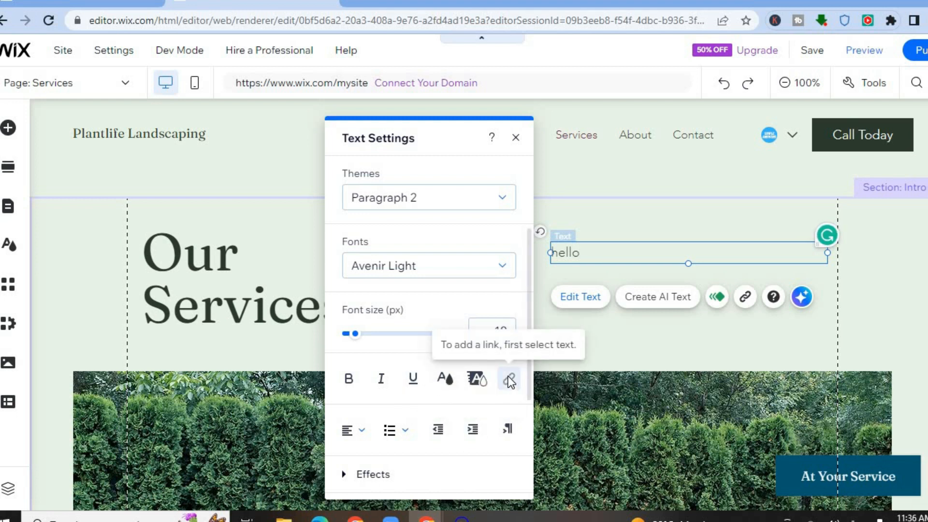
{"action": "left_click", "coordinate": [510, 144]}
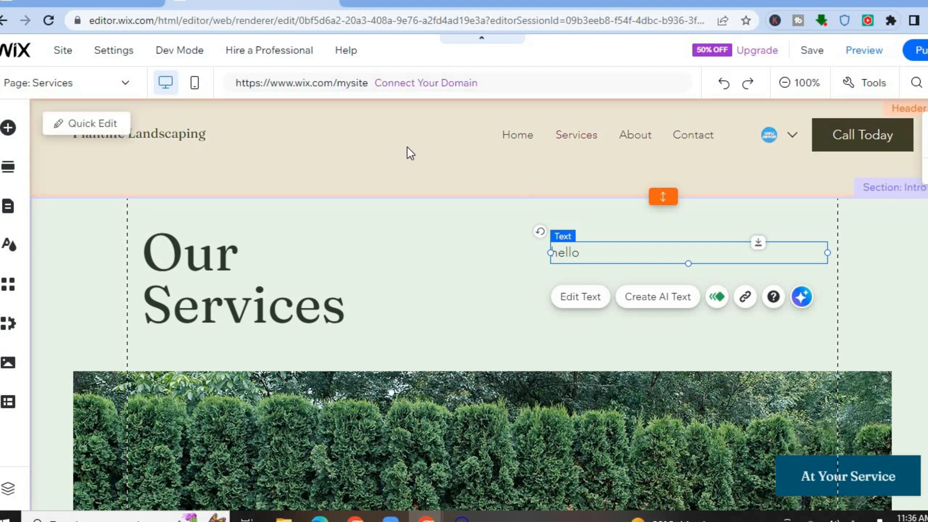
- Examine the header's Quick Edit options, close them and look over the bookable services further down the Services page
{"action": "left_click", "coordinate": [408, 148]}
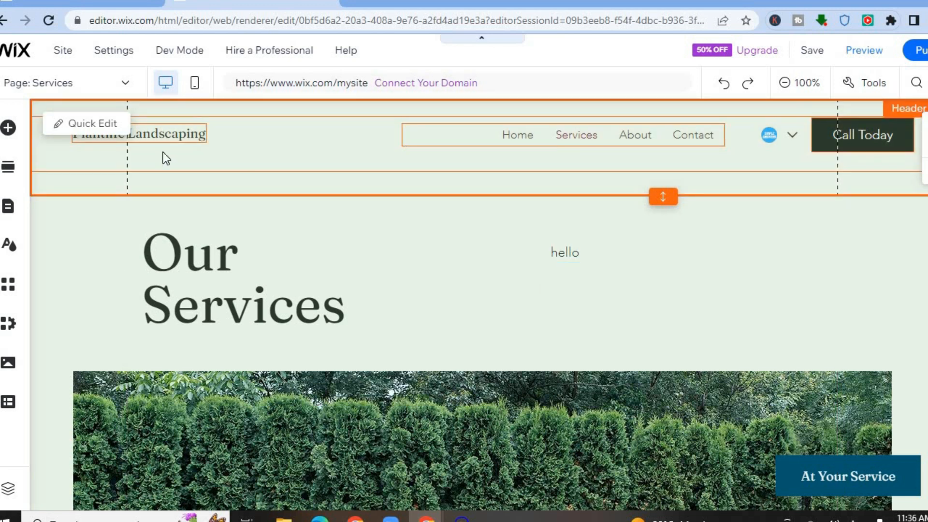
{"action": "left_click", "coordinate": [92, 124]}
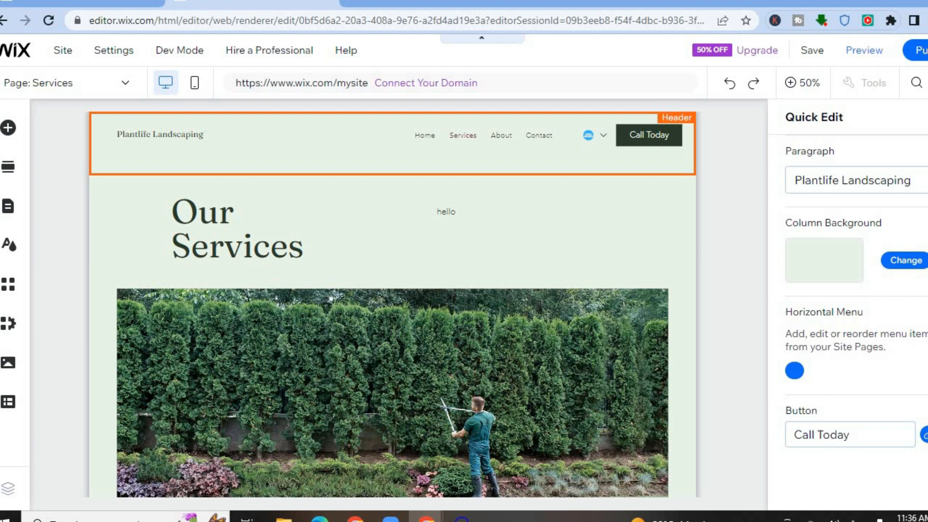
{"action": "left_click", "coordinate": [926, 117]}
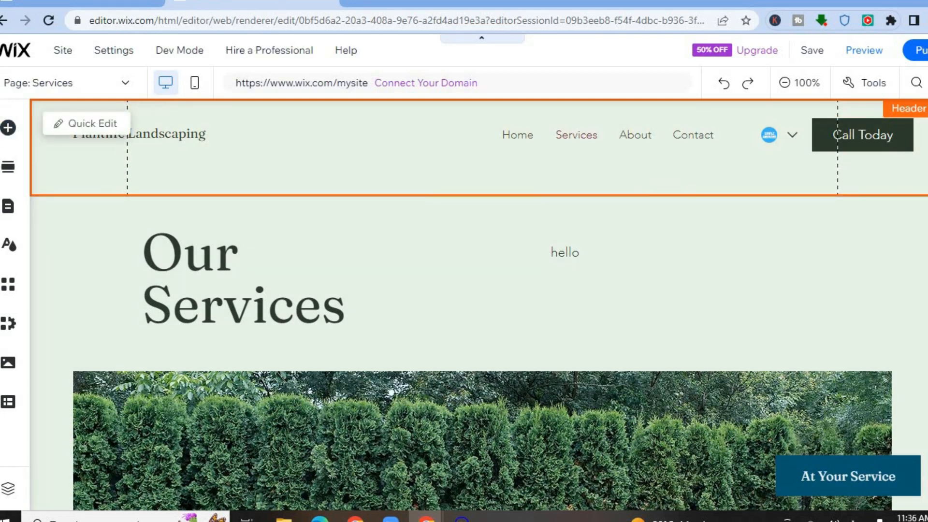
{"action": "scroll", "coordinate": [483, 304], "scroll_direction": "down", "scroll_amount": 15}
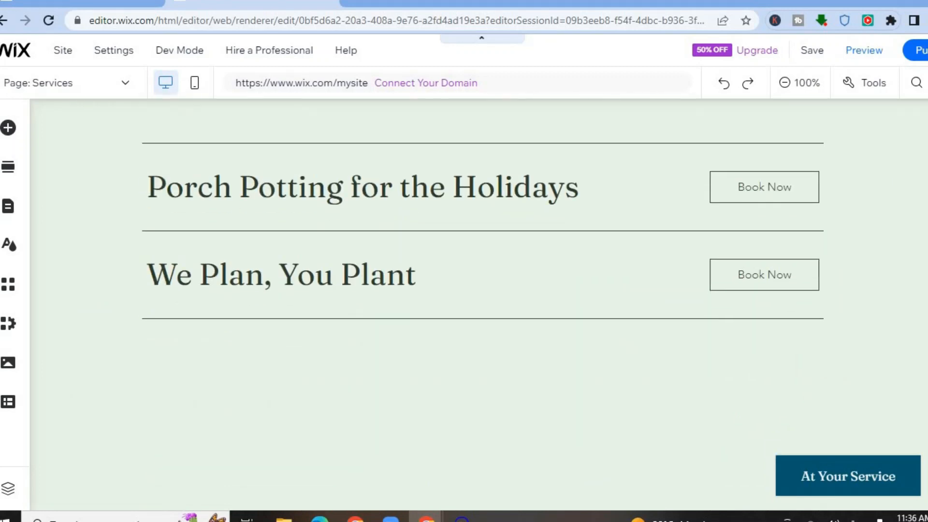
{"action": "scroll", "coordinate": [483, 305], "scroll_direction": "up", "scroll_amount": 15}
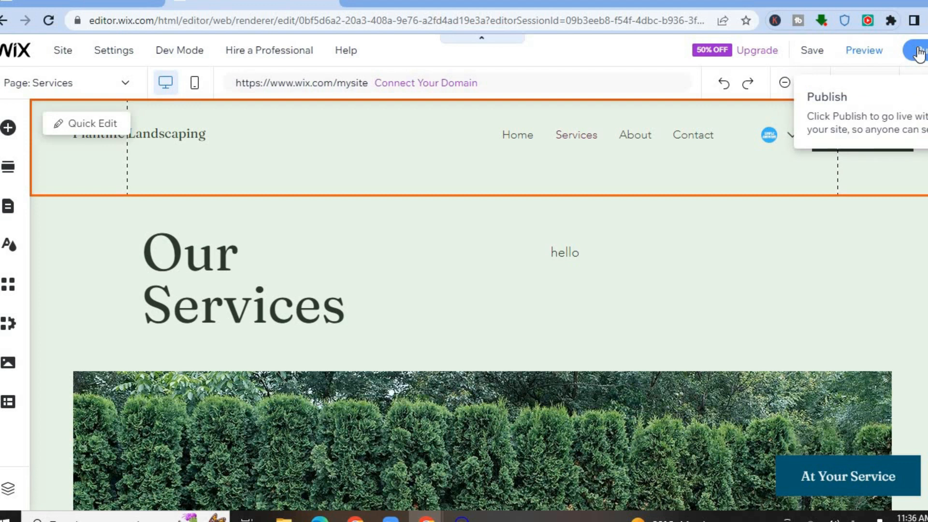
- Preview the site and look through the Services page down to the Book a Service list
{"action": "left_click", "coordinate": [858, 53]}
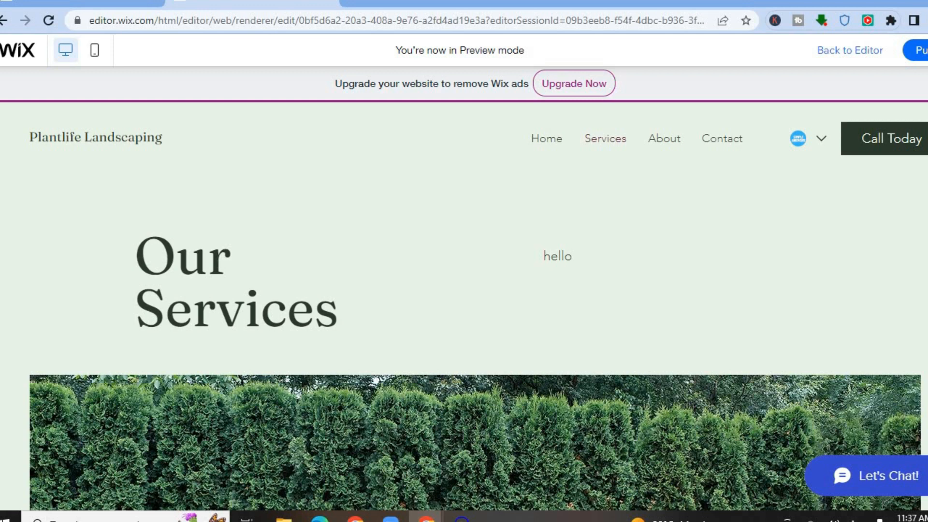
{"action": "scroll", "coordinate": [475, 355], "scroll_direction": "down", "scroll_amount": 5}
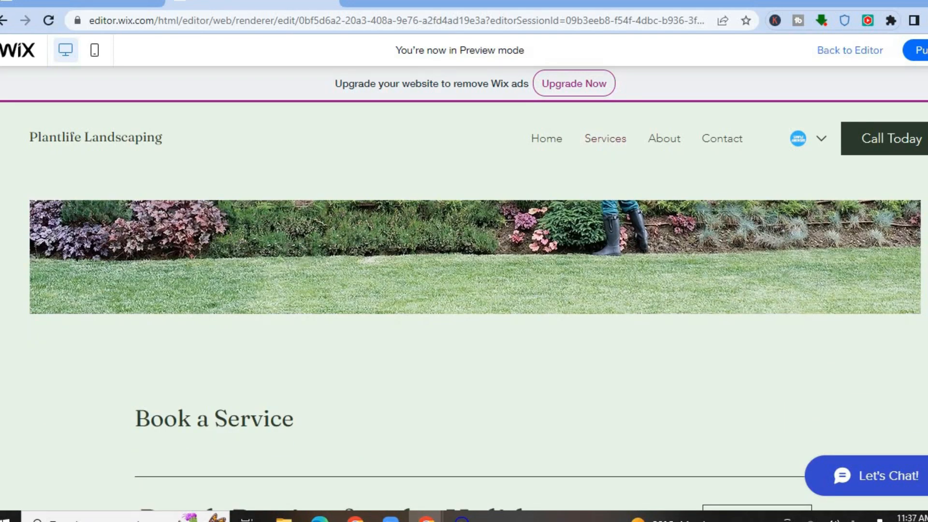
{"action": "scroll", "coordinate": [475, 290], "scroll_direction": "down", "scroll_amount": 8}
{"action": "scroll", "coordinate": [476, 290], "scroll_direction": "up", "scroll_amount": 2}
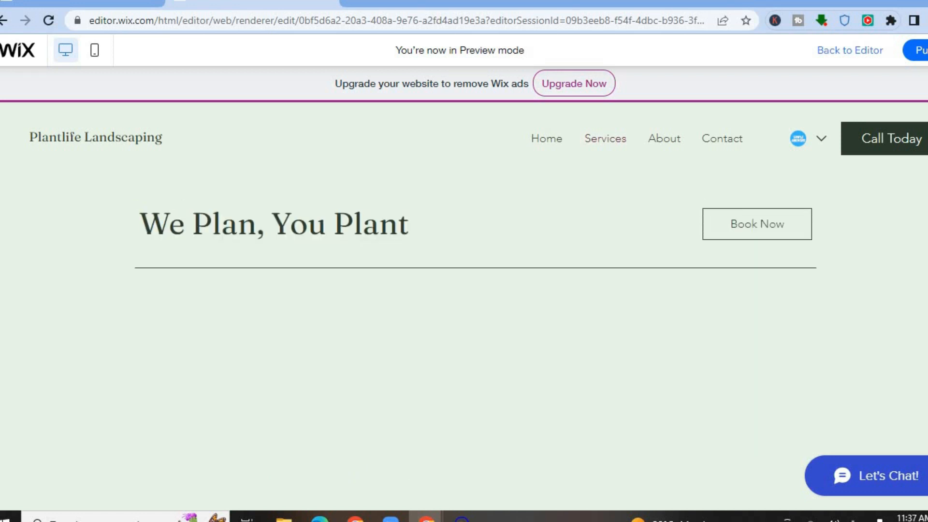
{"action": "scroll", "coordinate": [475, 290], "scroll_direction": "up", "scroll_amount": 2}
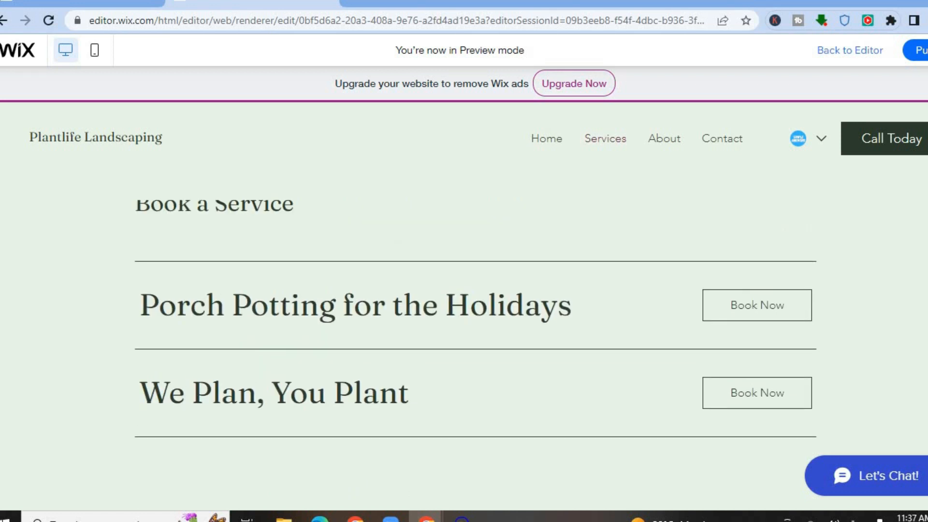
- Open the booking page for Porch Potting for the Holidays and examine its calendar, time slots and service details
{"action": "left_click", "coordinate": [753, 307]}
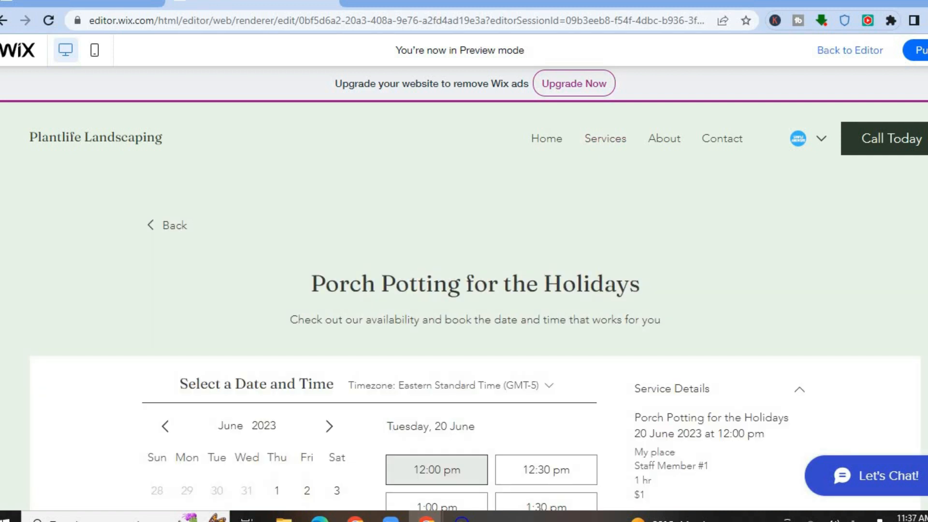
{"action": "scroll", "coordinate": [475, 310], "scroll_direction": "down", "scroll_amount": 5}
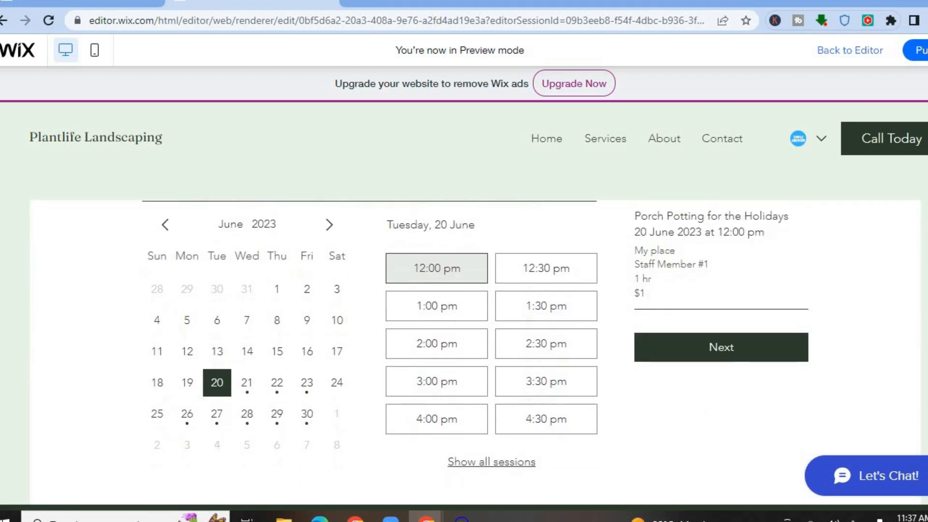
{"action": "scroll", "coordinate": [476, 310], "scroll_direction": "up", "scroll_amount": 2}
{"action": "scroll", "coordinate": [476, 310], "scroll_direction": "up", "scroll_amount": 1}
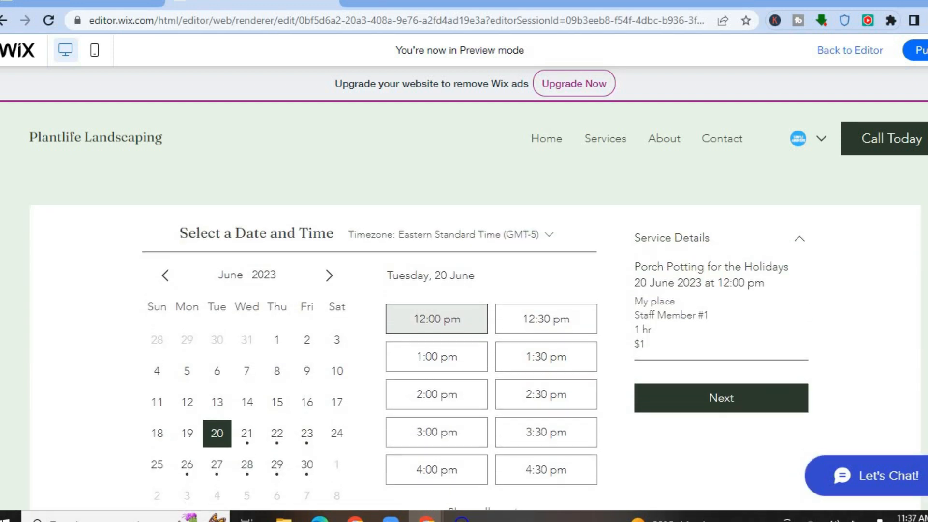
{"action": "scroll", "coordinate": [475, 309], "scroll_direction": "down", "scroll_amount": 1}
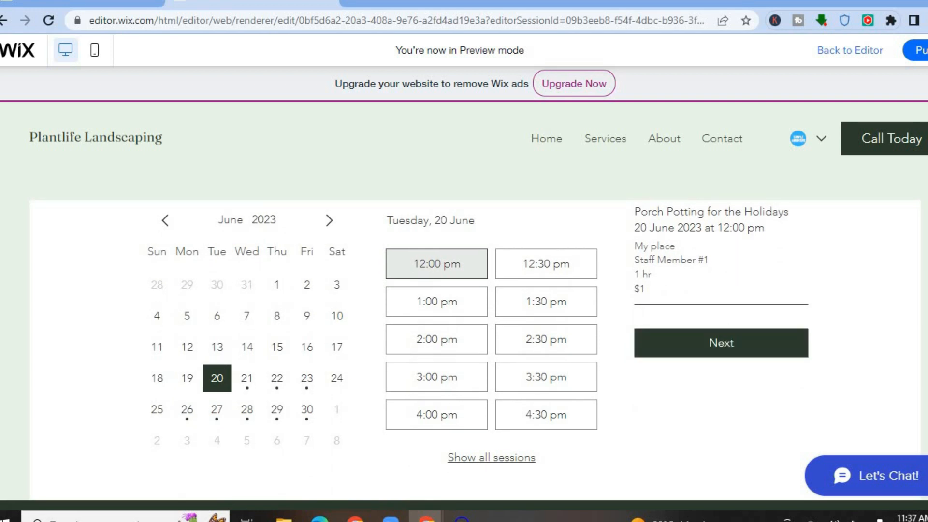
{"action": "scroll", "coordinate": [475, 309], "scroll_direction": "up", "scroll_amount": 4}
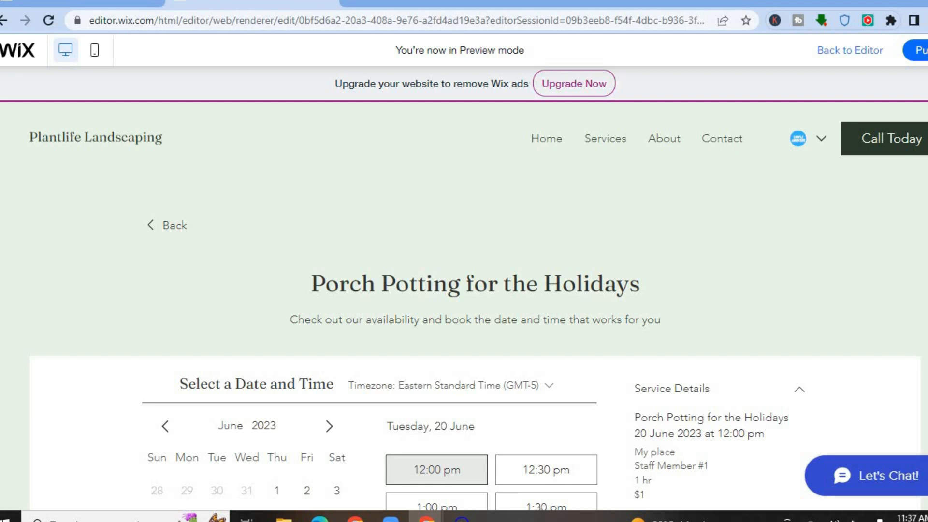